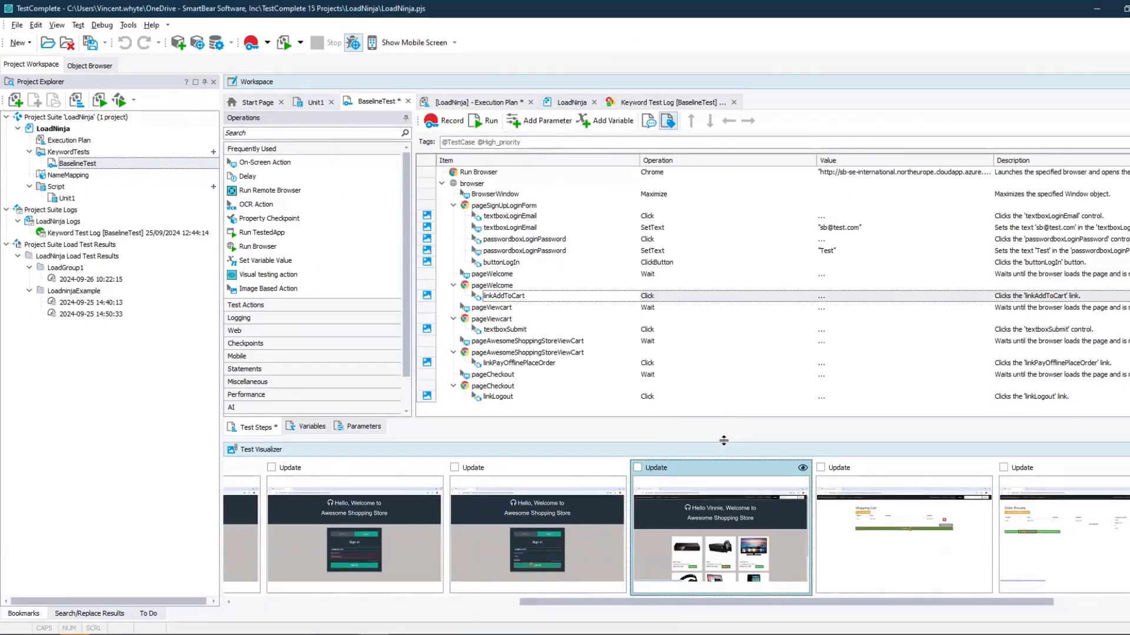
# - Examine the BaselineTest keyword steps and their captured screenshots, including textboxSubmit, linkPayOfflinePlaceOrder and linkLogout
pyautogui.moveTo(724, 441); pyautogui.dragTo(743, 334)
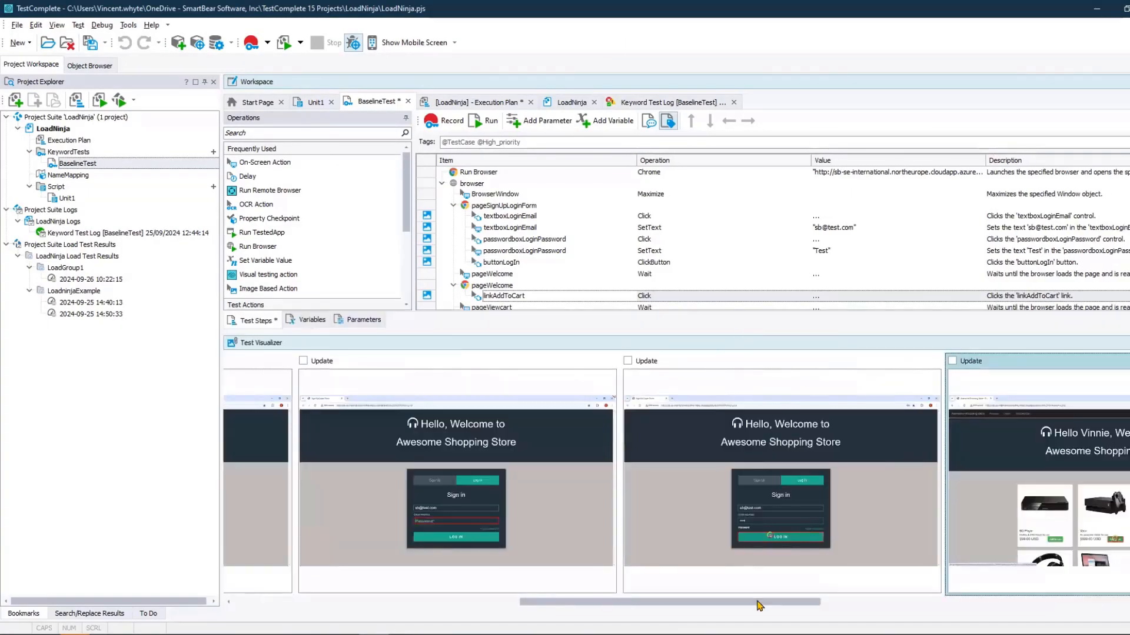
pyautogui.moveTo(758, 604); pyautogui.dragTo(904, 601)
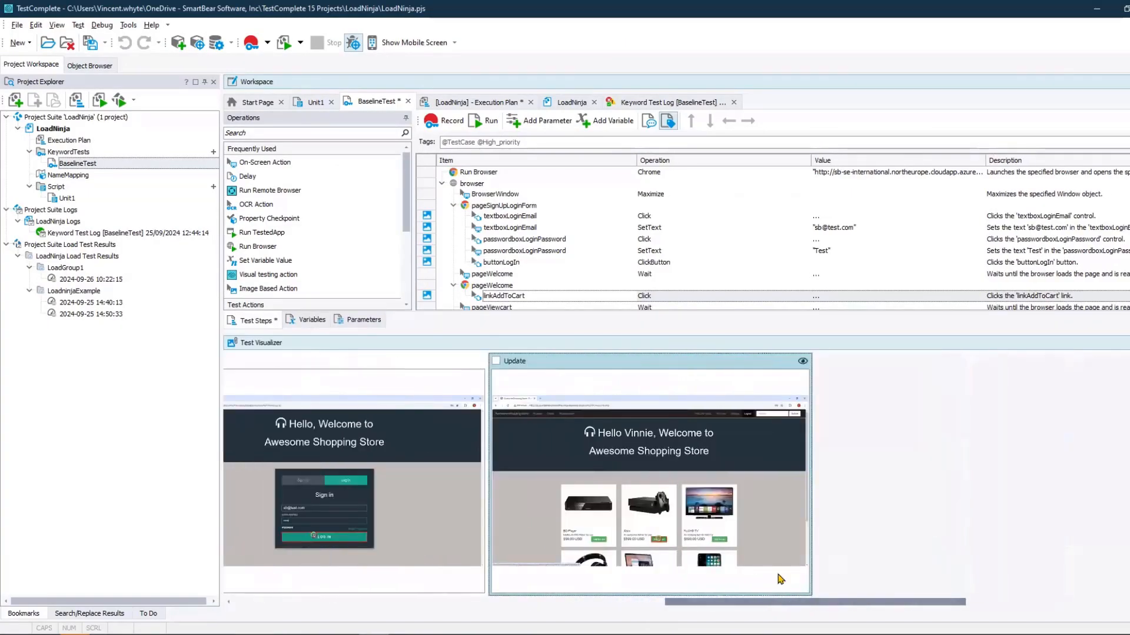
pyautogui.scroll(-3, 589, 277)
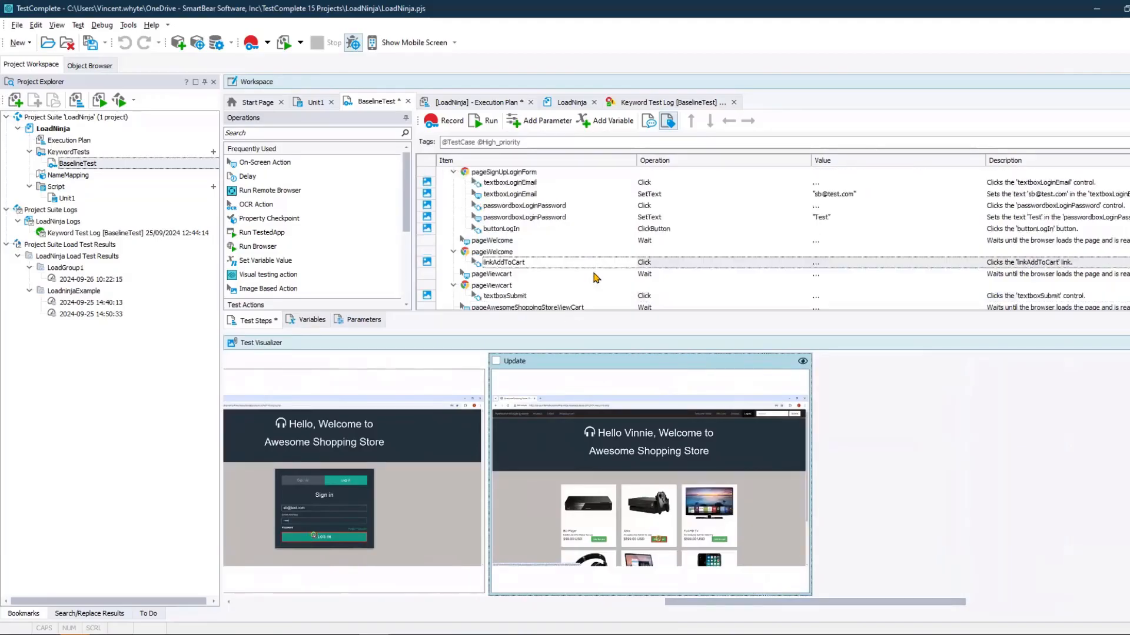
pyautogui.click(548, 230)
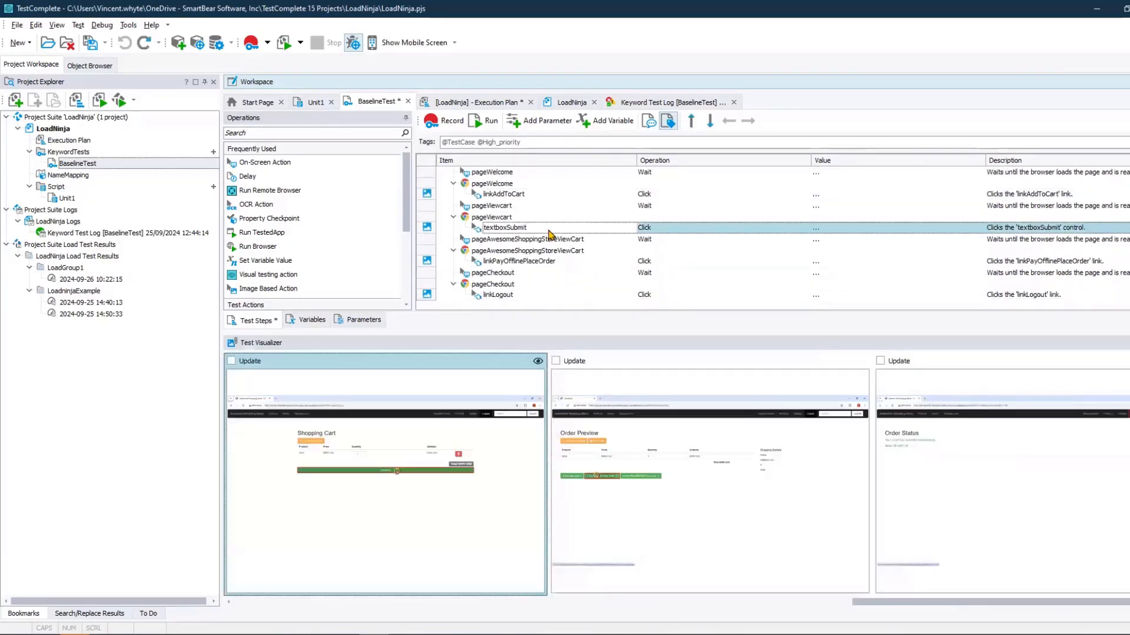
pyautogui.click(538, 263)
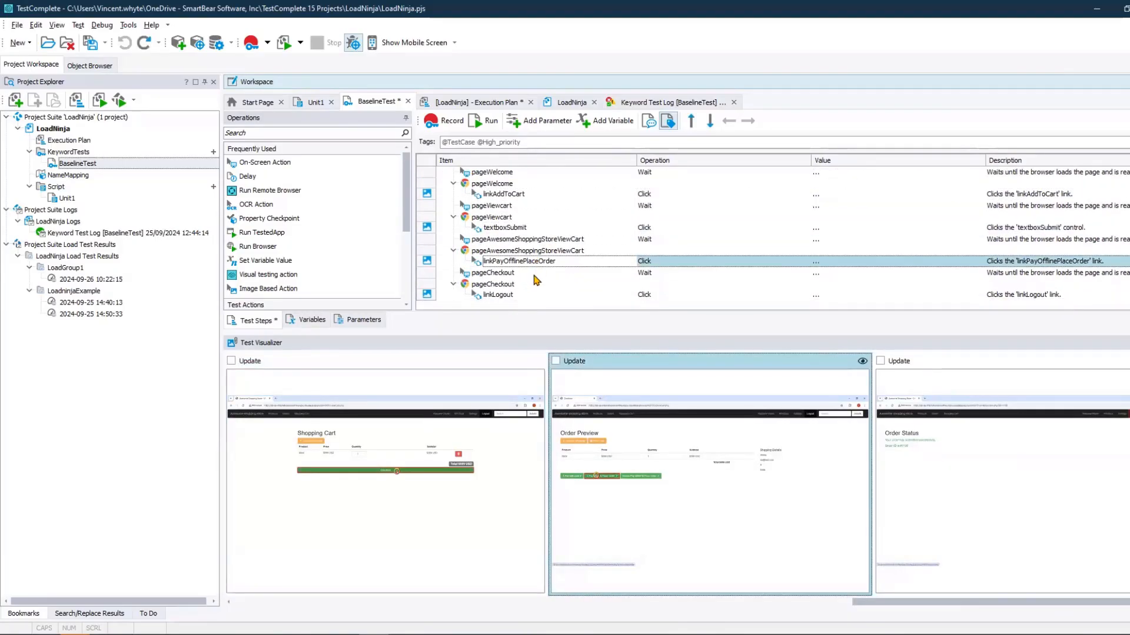
pyautogui.click(525, 296)
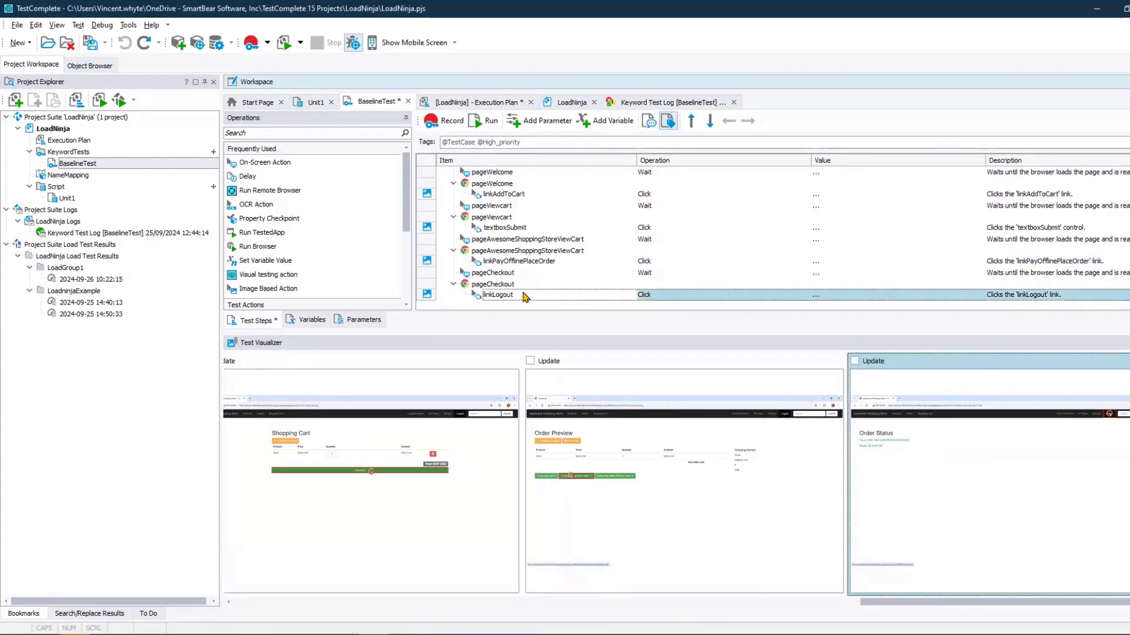
pyautogui.scroll(3, 598, 247)
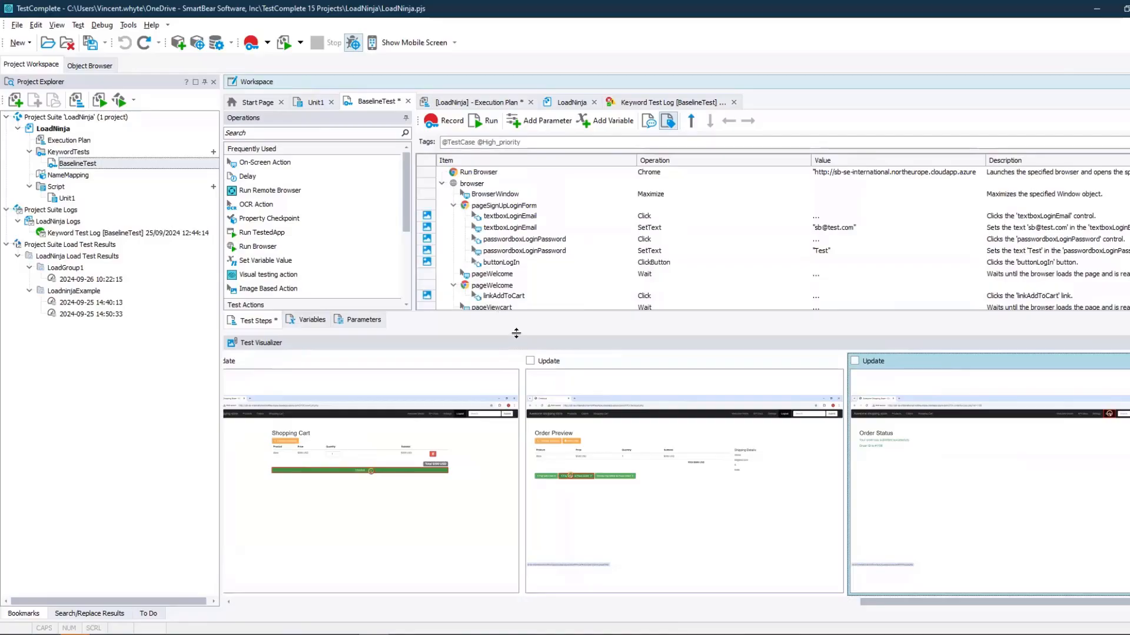
pyautogui.moveTo(516, 333); pyautogui.dragTo(516, 497)
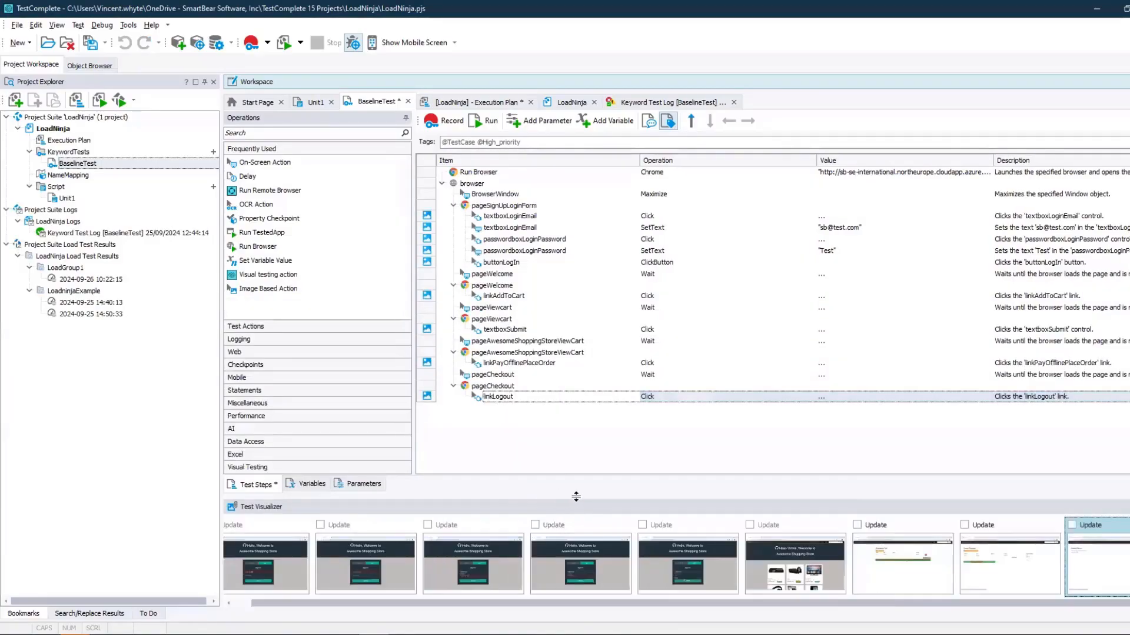
# - Open the API Keys settings in the LoadNinja web app and paste the API key into the TestComplete project's Load Test properties
pyautogui.doubleClick(66, 141)
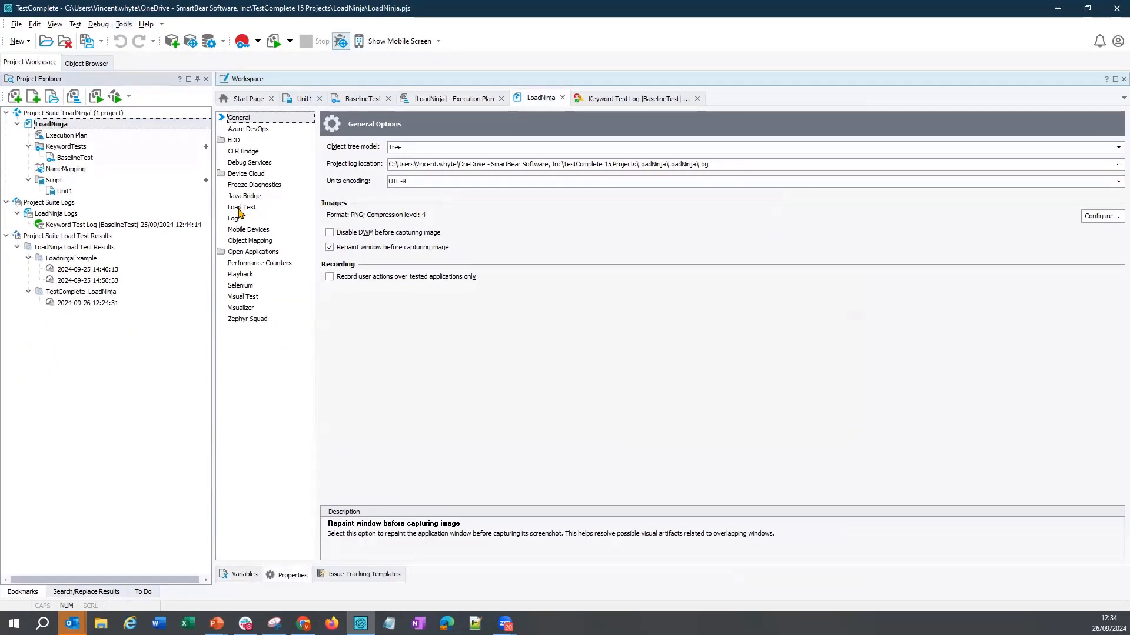
pyautogui.click(239, 212)
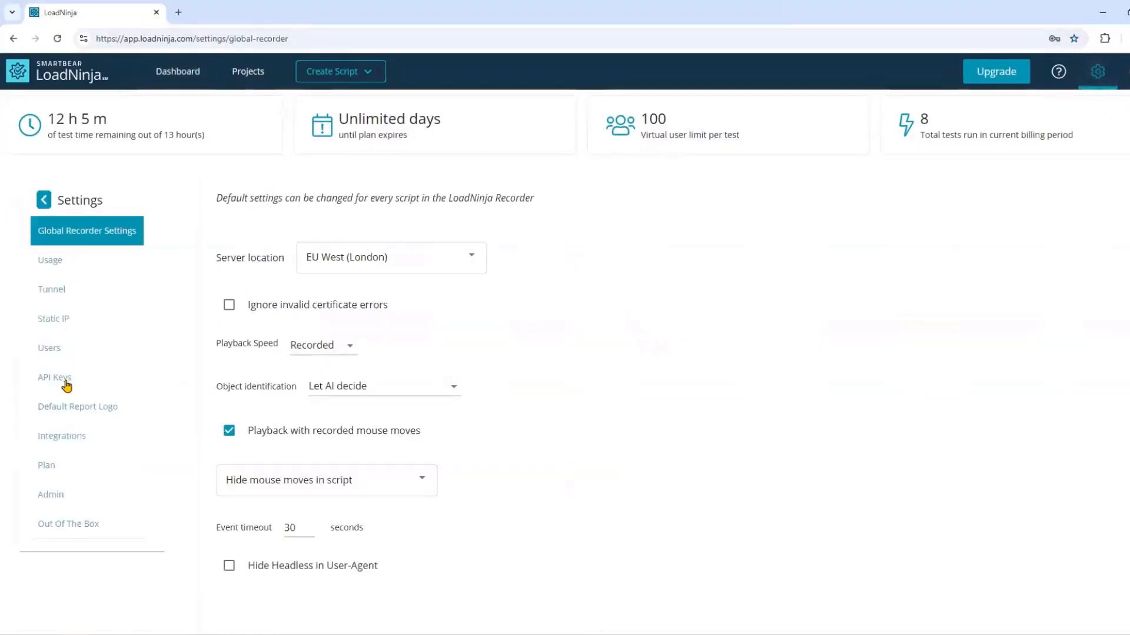
pyautogui.click(64, 381)
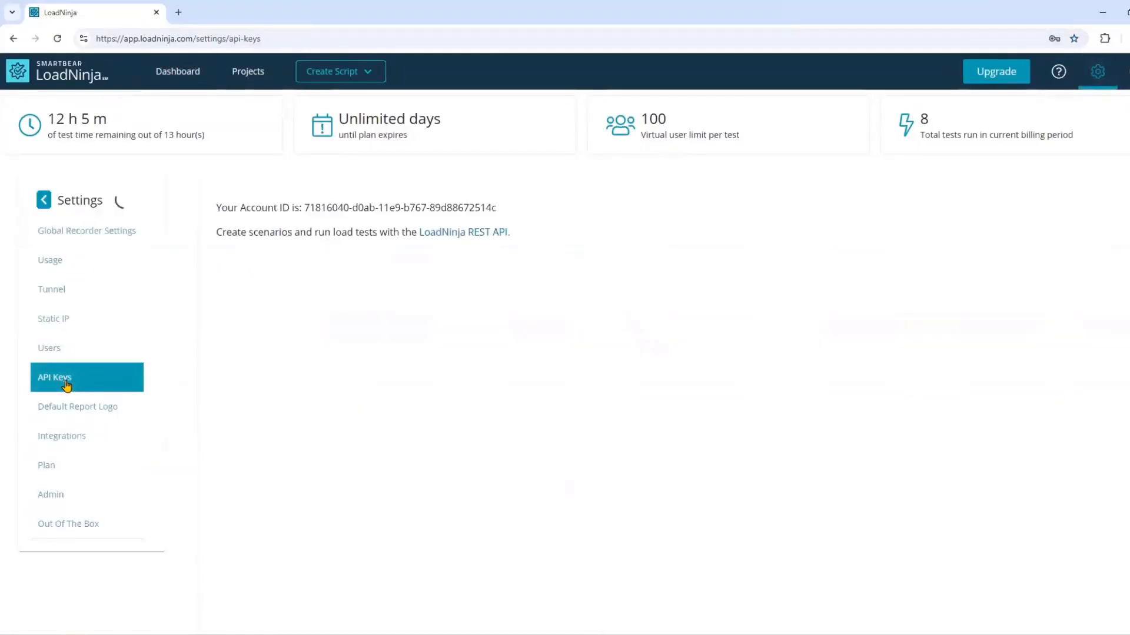
pyautogui.click(489, 265)
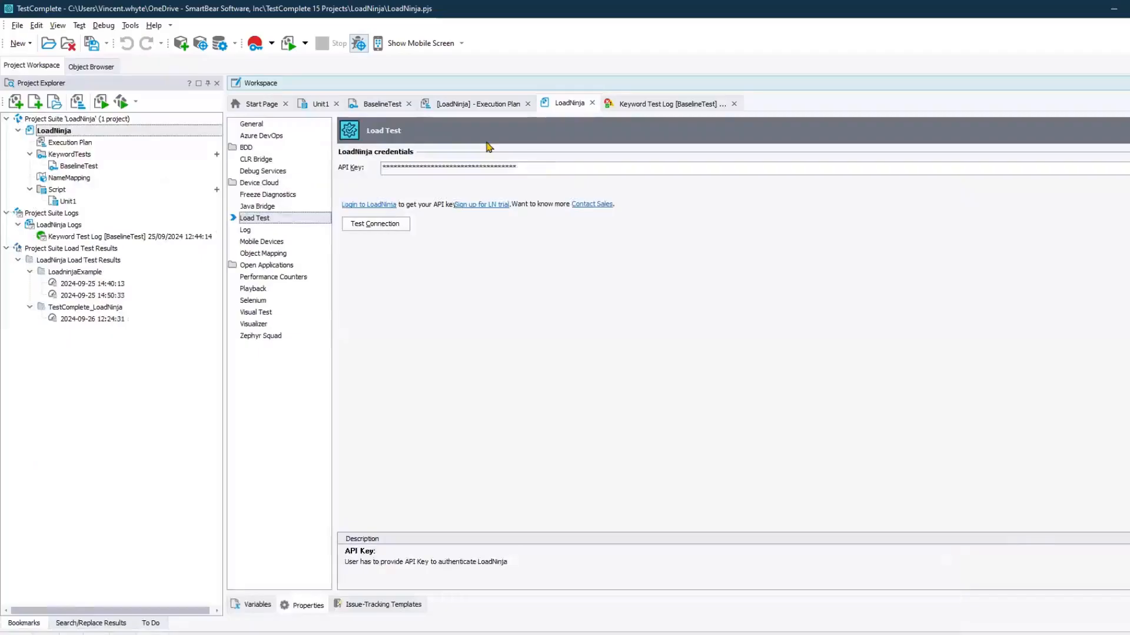
pyautogui.hotkey('ctrl', 'v')
# - Test the LoadNinja connection with the API key and dismiss the validation message
pyautogui.click(375, 223)
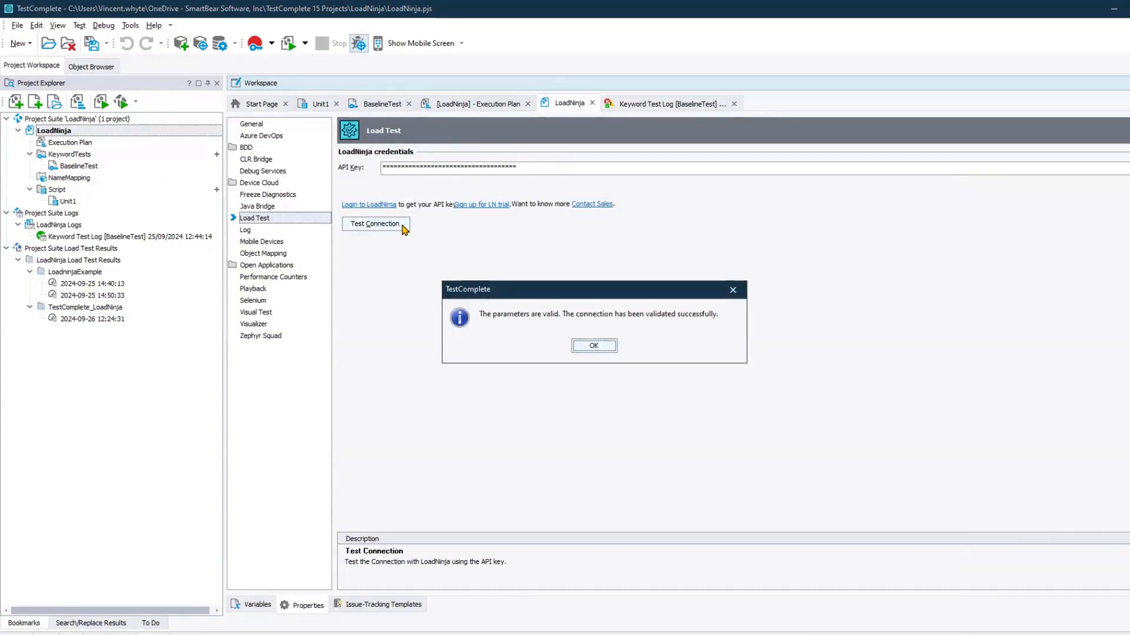
pyautogui.click(733, 290)
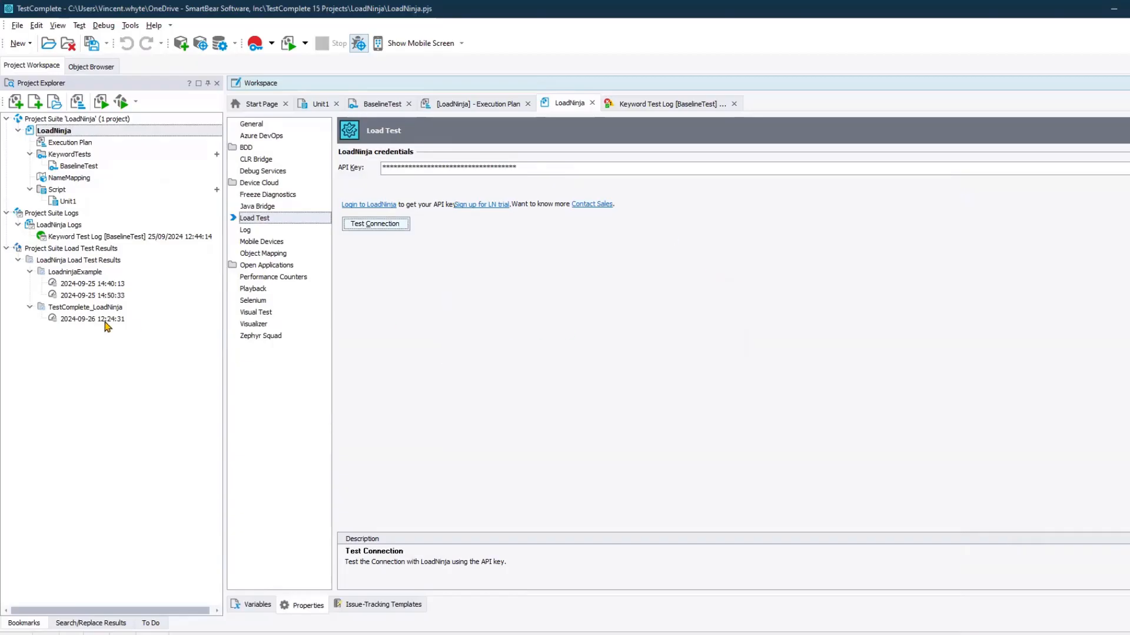
pyautogui.click(29, 307)
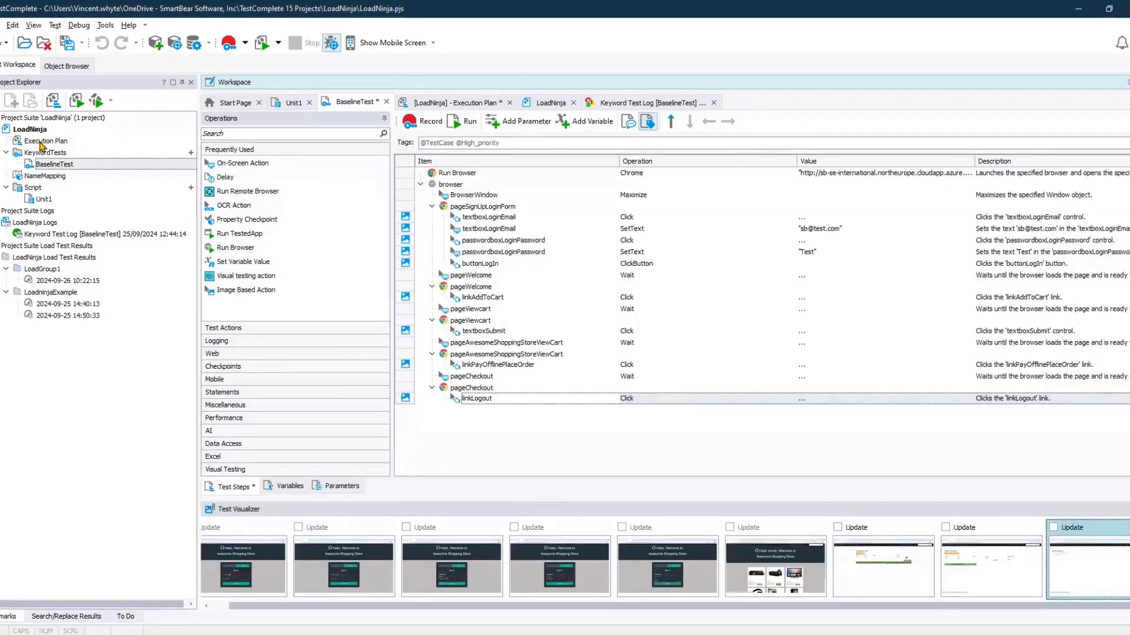
# - Add a new load group to the project's execution plan and name it TestComplete_LoadNinja
pyautogui.doubleClick(42, 142)
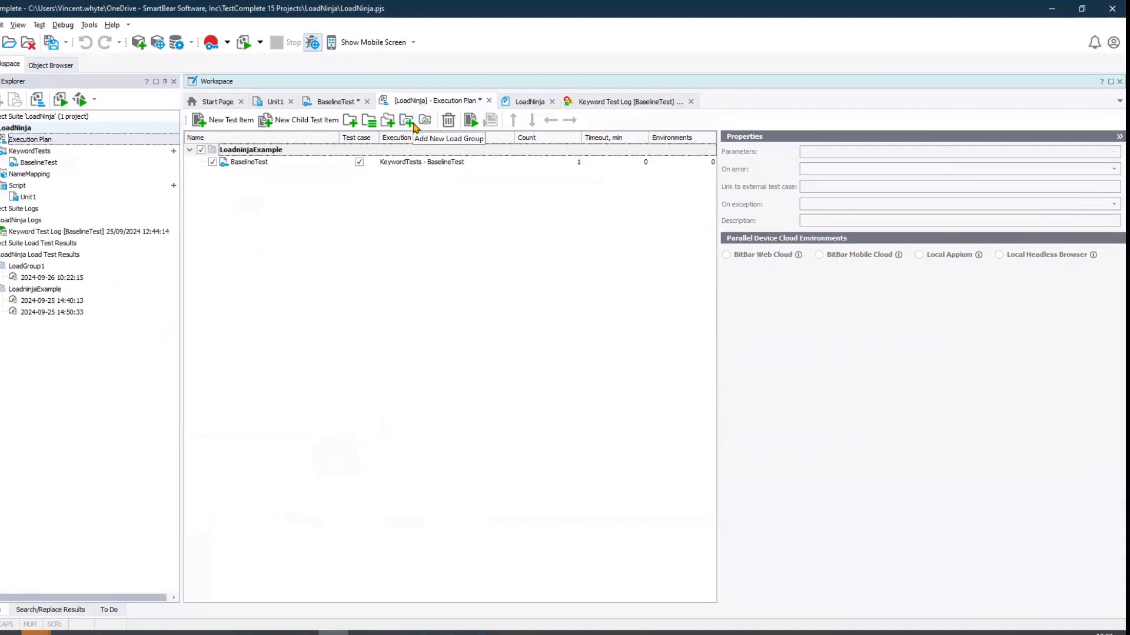
pyautogui.click(413, 124)
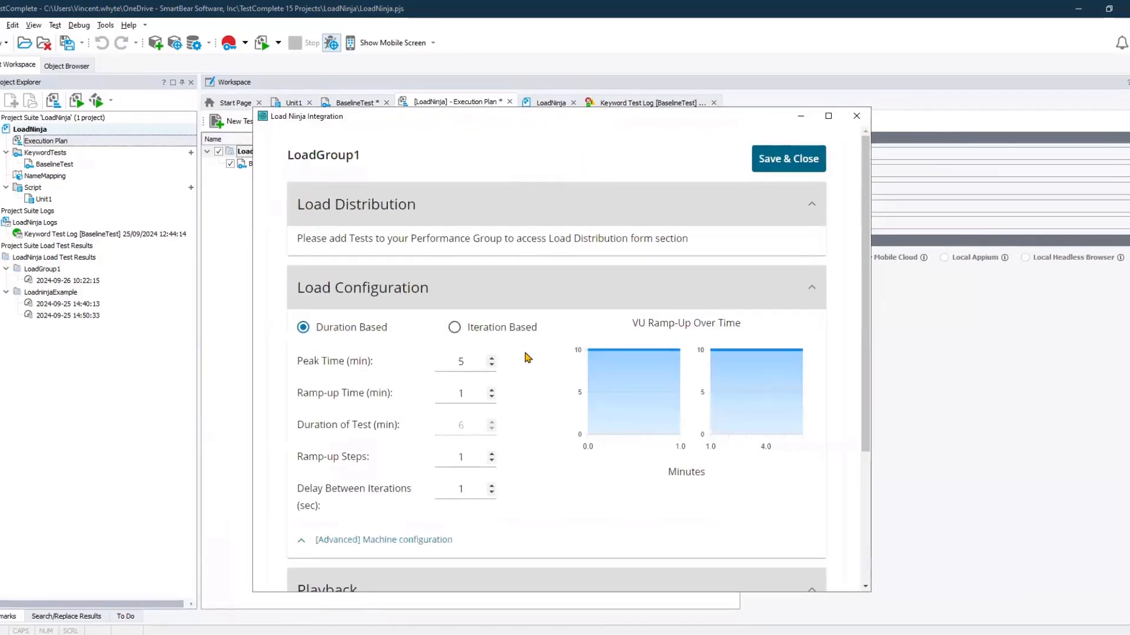
pyautogui.click(348, 152)
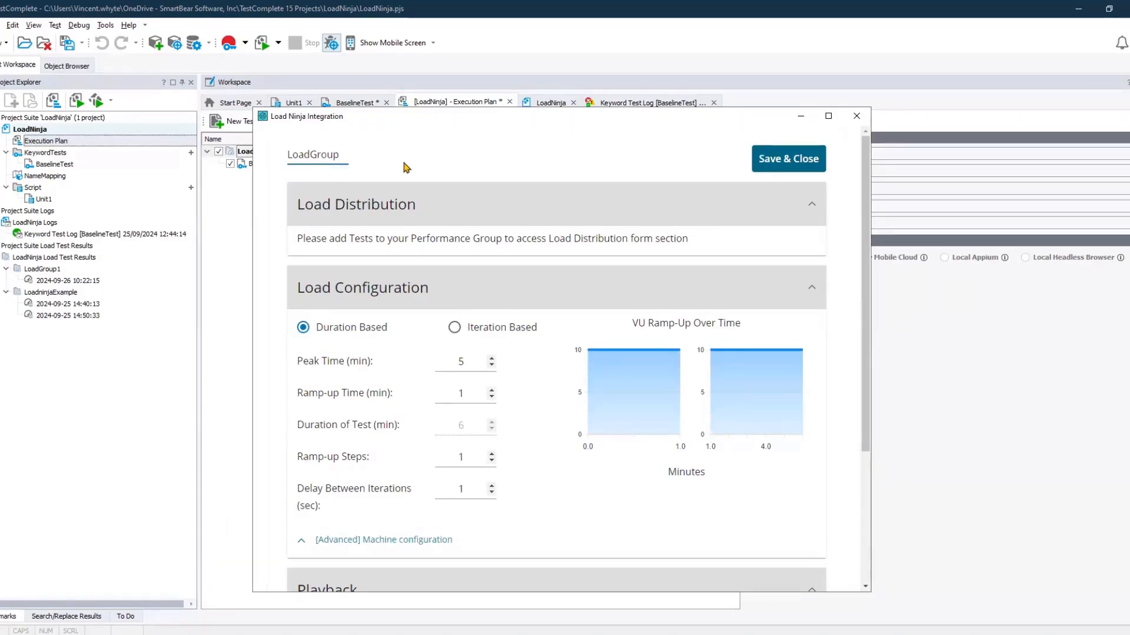
pyautogui.press('BackSpace')
pyautogui.press('BackSpace')
pyautogui.press('BackSpace')
pyautogui.press('BackSpace')
pyautogui.press('BackSpace')
pyautogui.press('BackSpace')
pyautogui.press('BackSpace')
pyautogui.press('BackSpace')
pyautogui.press('BackSpace')
pyautogui.write('TestComplete_LoadNinja')
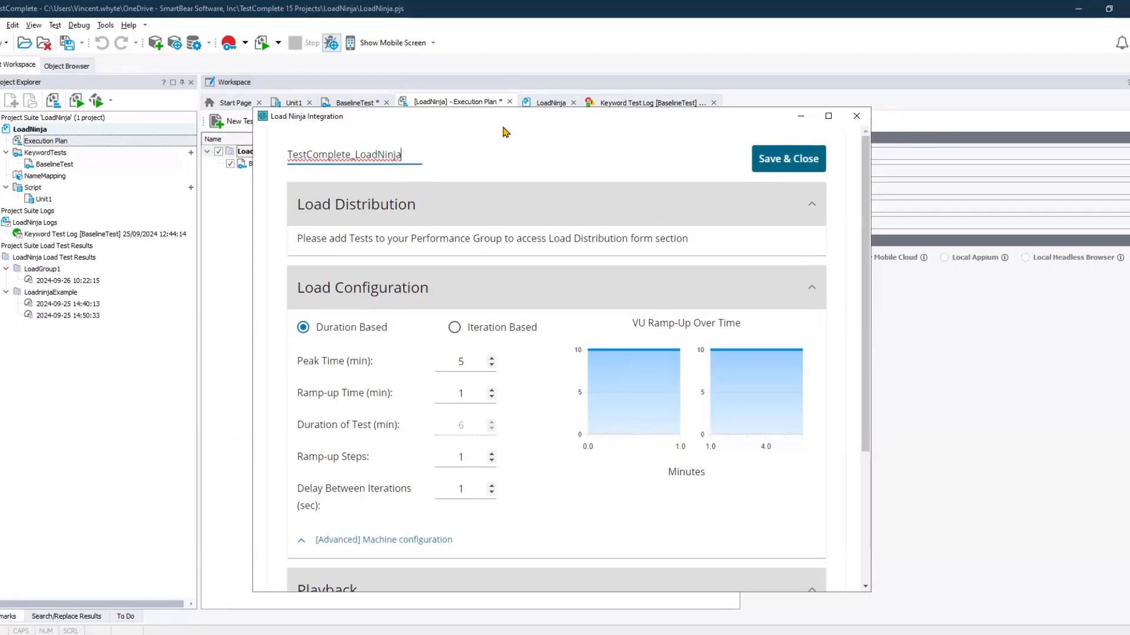
# - Configure the duration-based load with a peak time of 4 minutes and 10 ramp-up steps, and save the load group
pyautogui.click(491, 364)
pyautogui.click(491, 455)
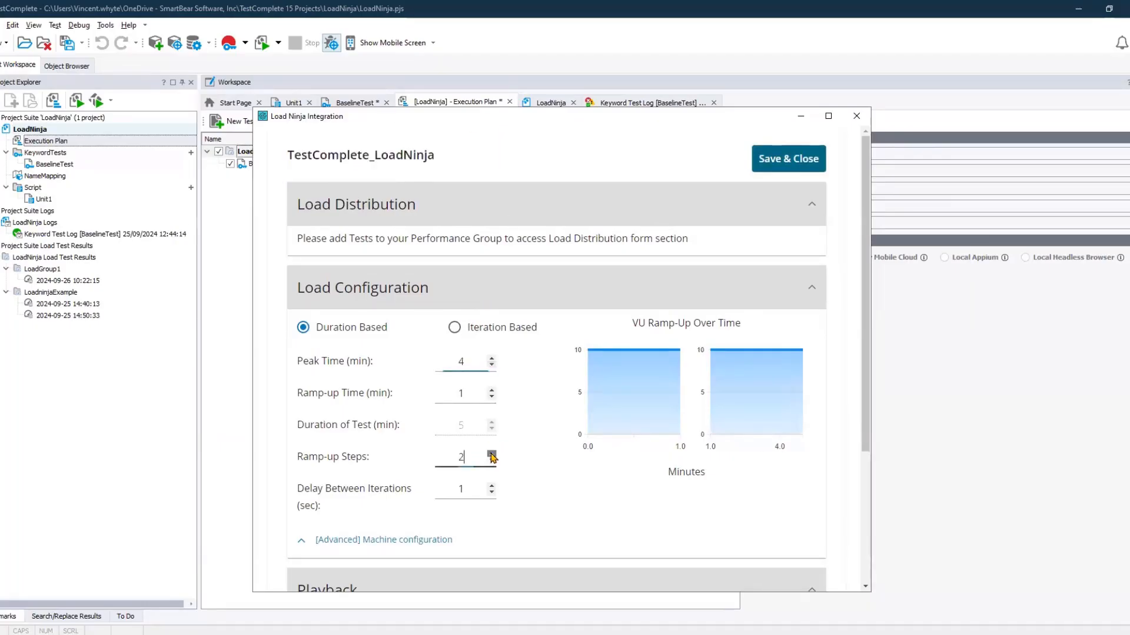
pyautogui.click(491, 454)
pyautogui.click(491, 454)
pyautogui.scroll(-3, 612, 444)
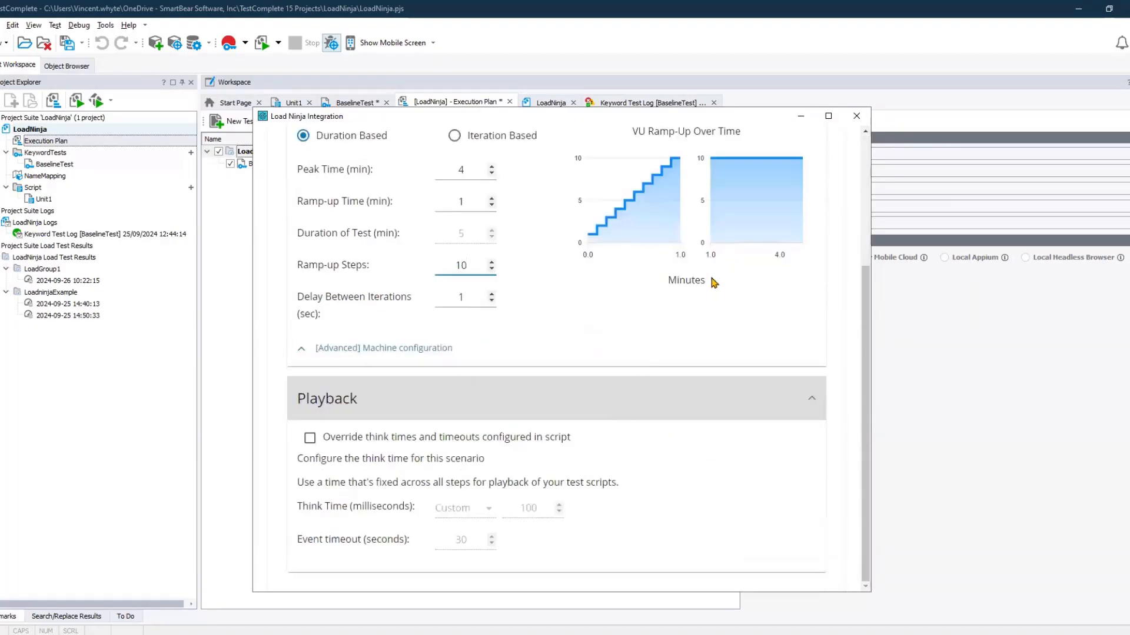
pyautogui.scroll(5, 714, 283)
pyautogui.click(789, 160)
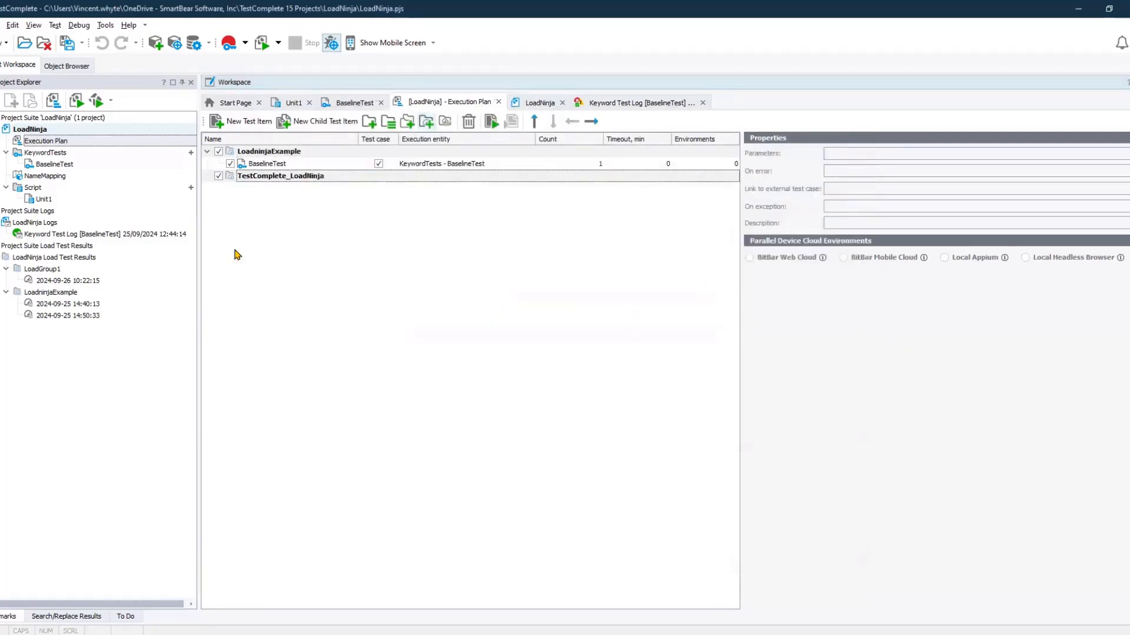
# - Add the BaselineTest keyword test to the TestComplete_LoadNinja group and disable the LoadninjaExample group
pyautogui.moveTo(65, 169); pyautogui.dragTo(282, 176)
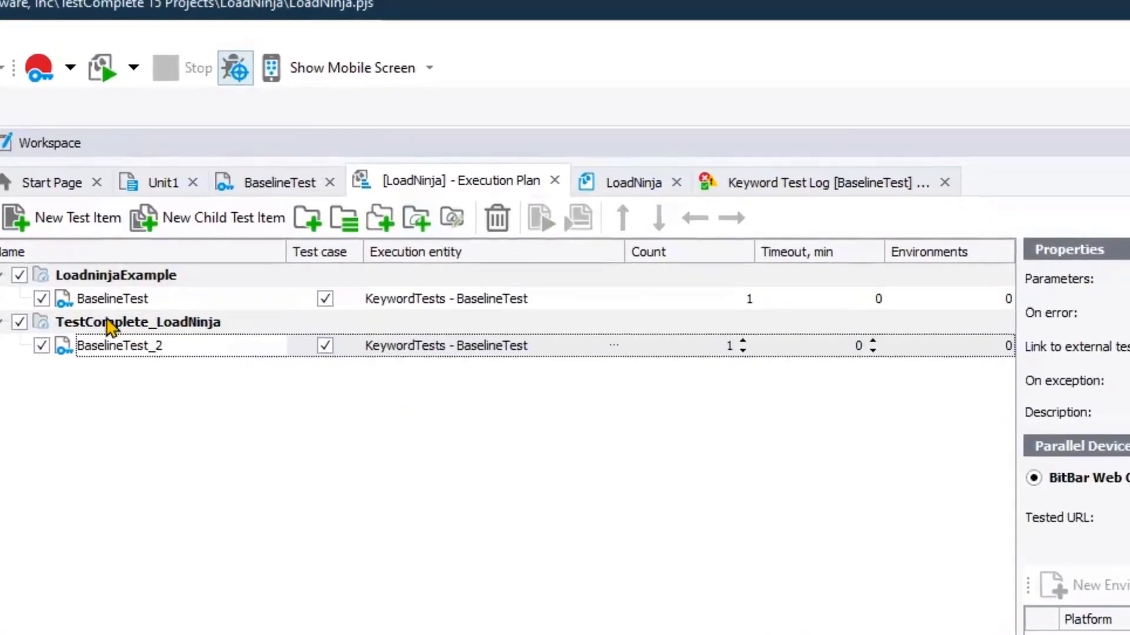
pyautogui.click(143, 199)
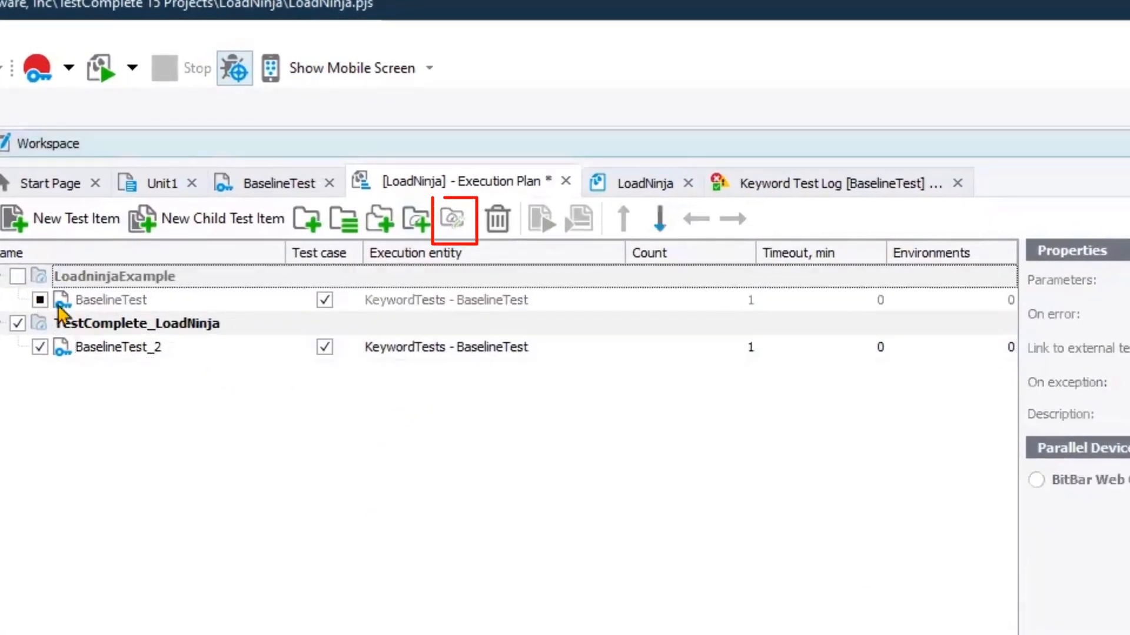
# - Edit the TestComplete_LoadNinja load group and set BaselineTest to 10 virtual users
pyautogui.click(361, 328)
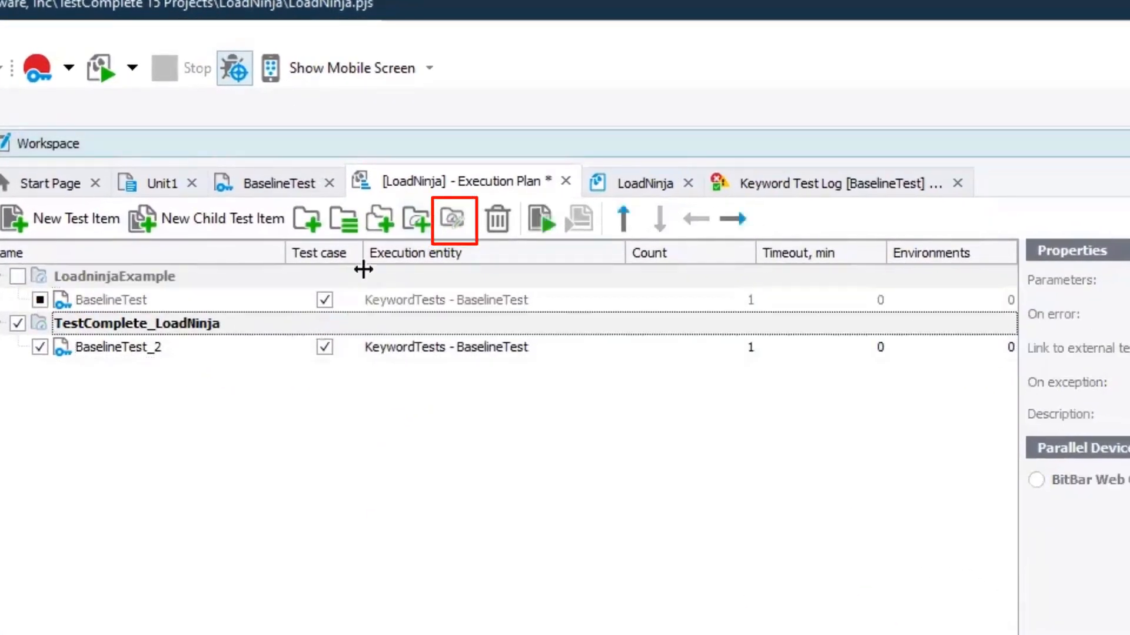
pyautogui.click(450, 222)
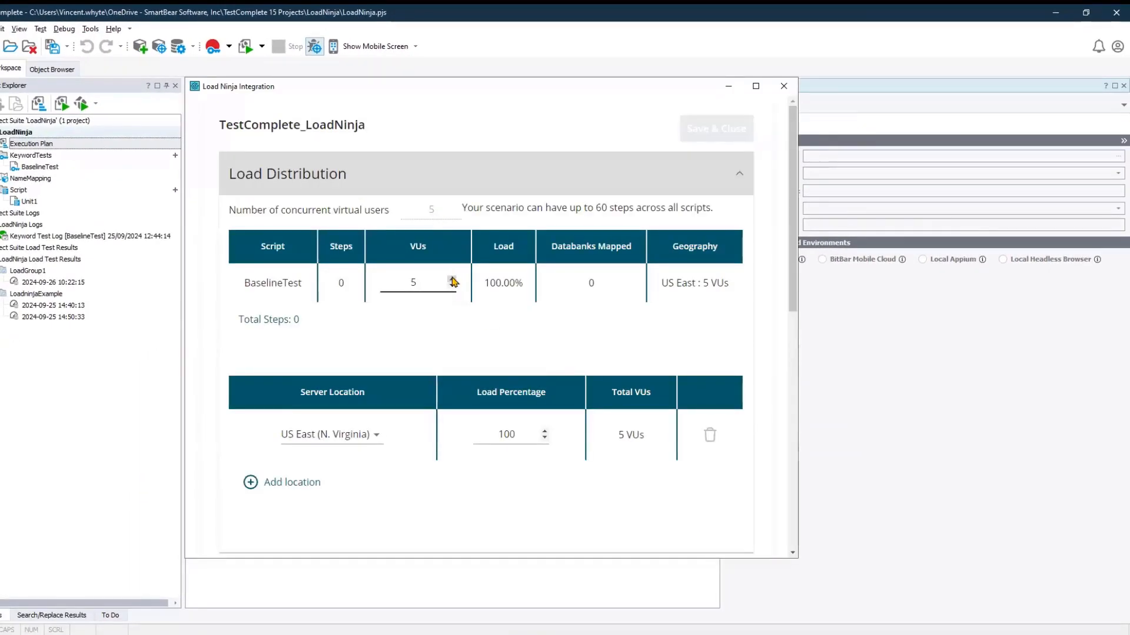
pyautogui.click(452, 280)
pyautogui.click(452, 279)
pyautogui.click(452, 279)
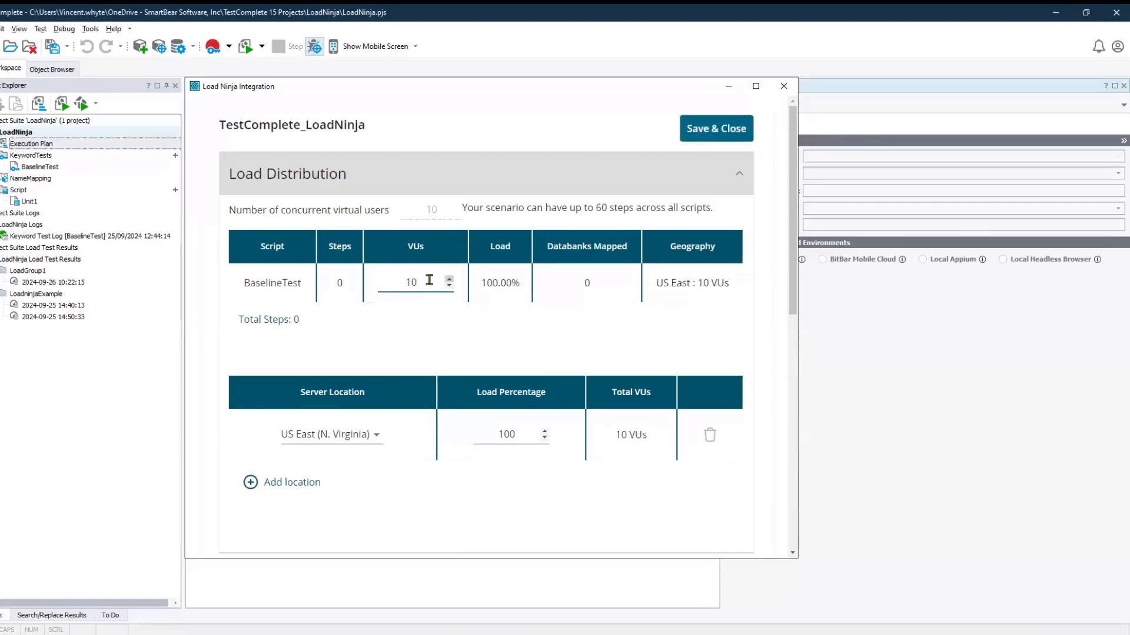
# - Try virtual user counts of 100 and 100000 for BaselineTest and restore the count to 10
pyautogui.write('0')
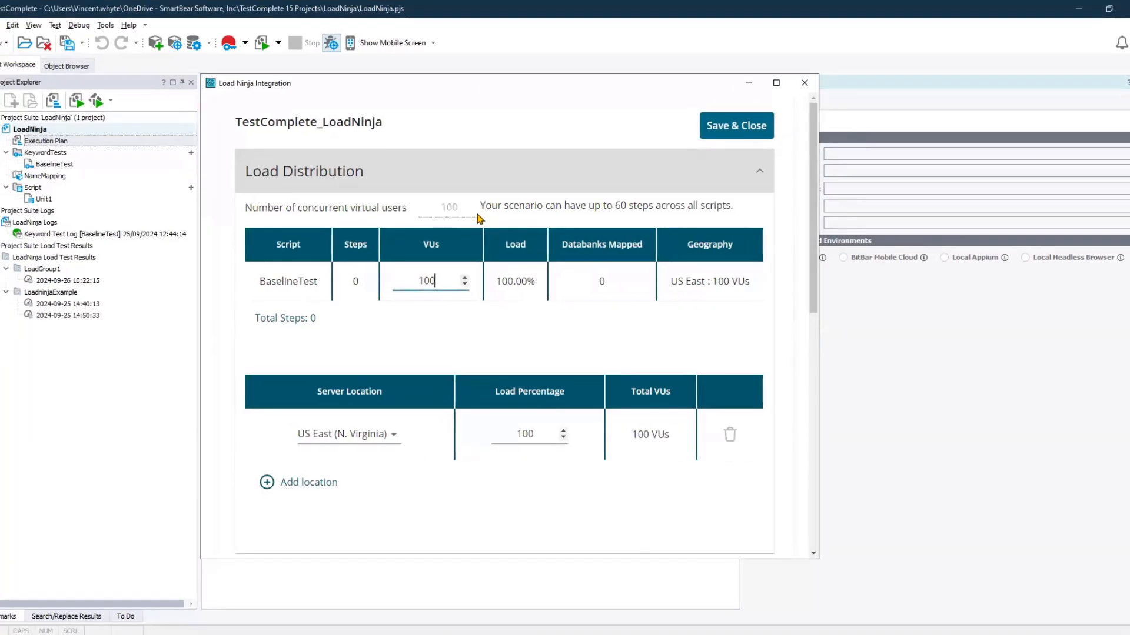
pyautogui.write('0000')
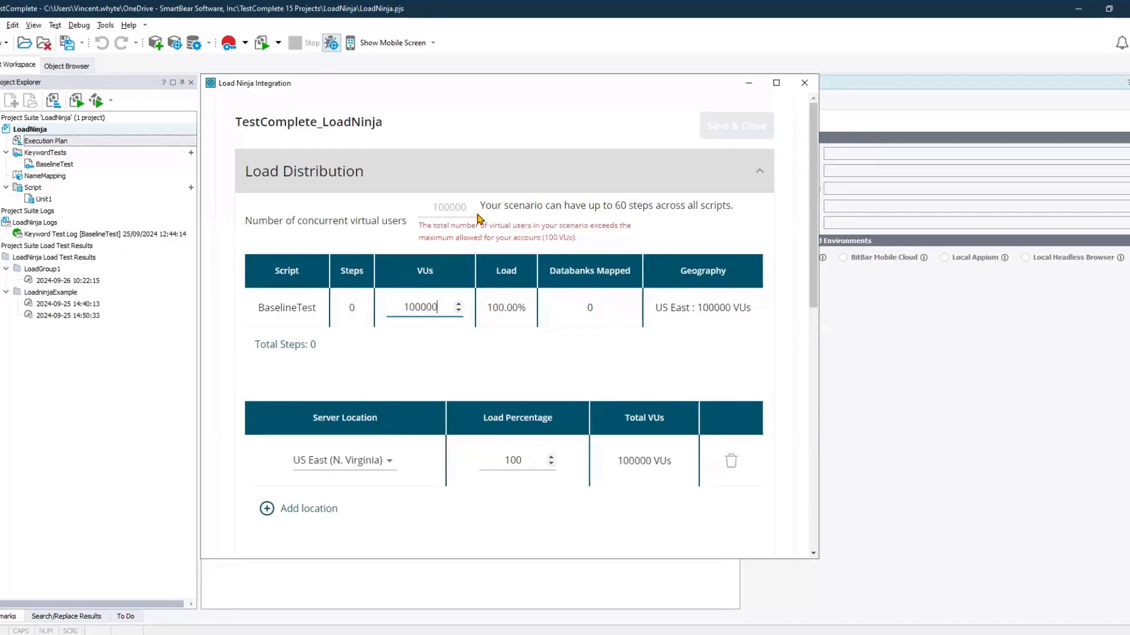
pyautogui.press('BackSpace')
pyautogui.press('BackSpace')
pyautogui.press('BackSpace')
pyautogui.press('BackSpace')
pyautogui.press('BackSpace')
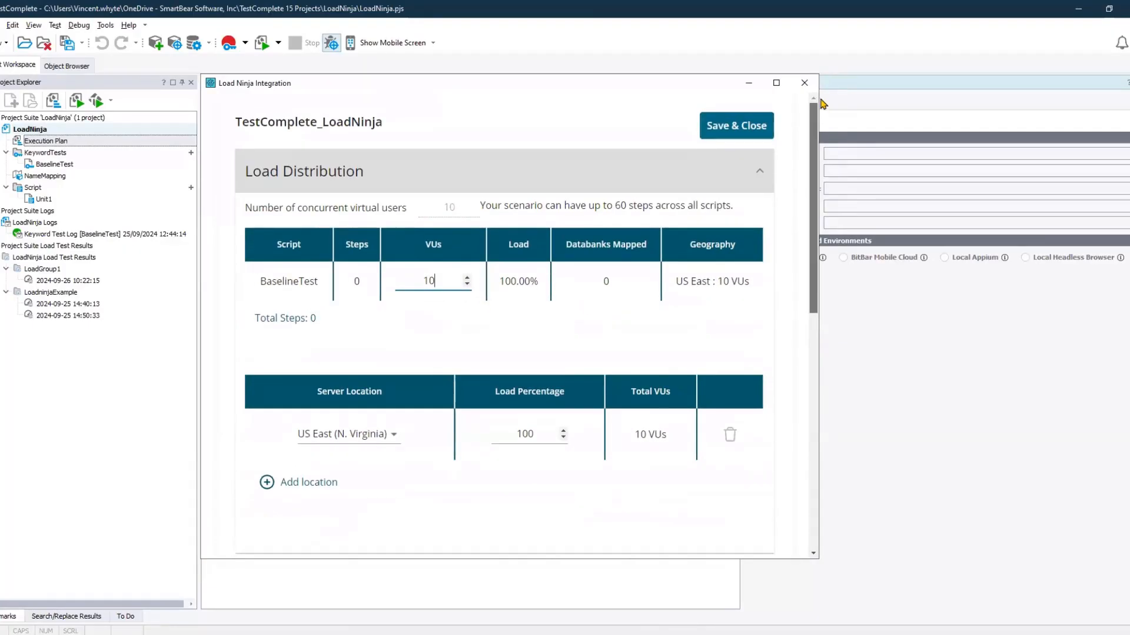
# - Save the load distribution and run the TestComplete_LoadNinja load group from the execution plan
pyautogui.click(730, 125)
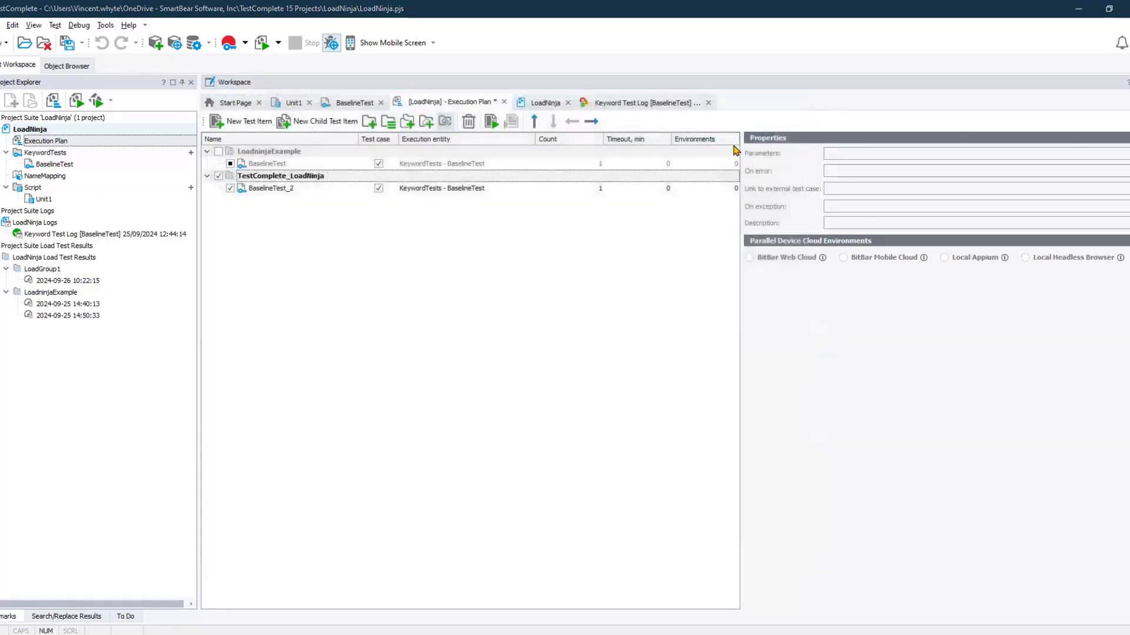
pyautogui.click(283, 189)
pyautogui.click(282, 177)
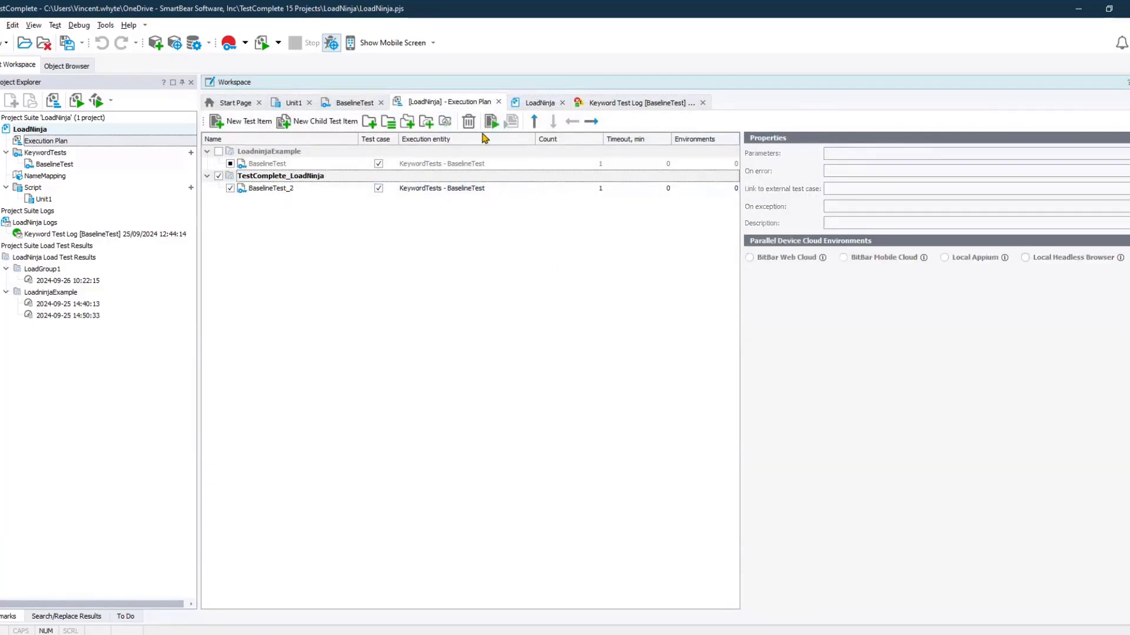
pyautogui.click(490, 124)
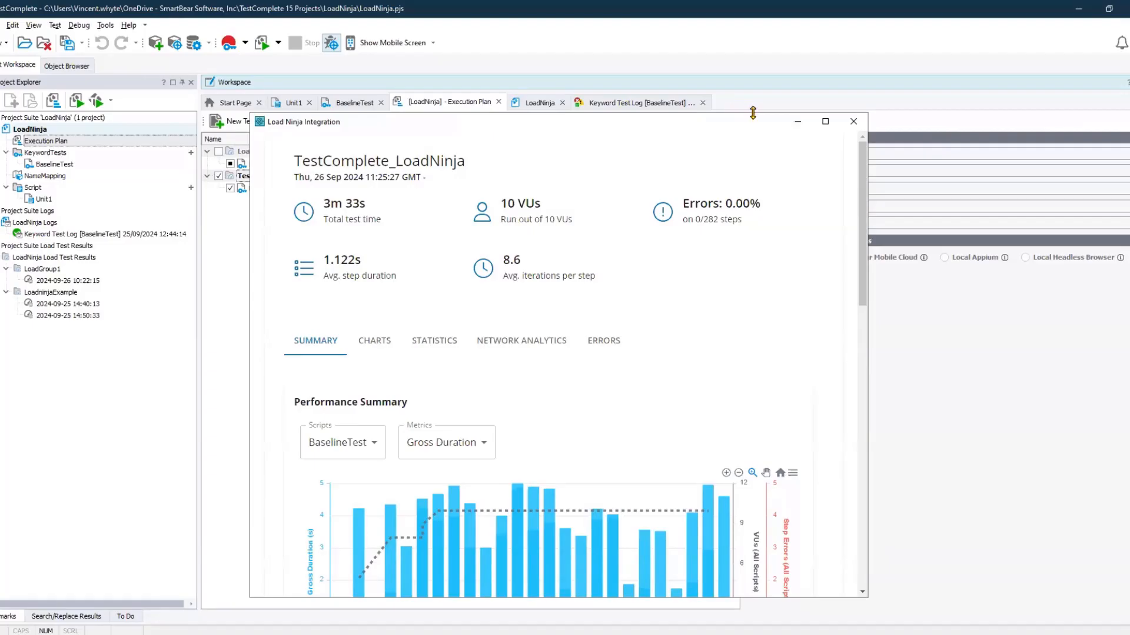
# - Review the errors, network analytics and duration statistics of the running TestComplete_LoadNinja load test
pyautogui.click(618, 341)
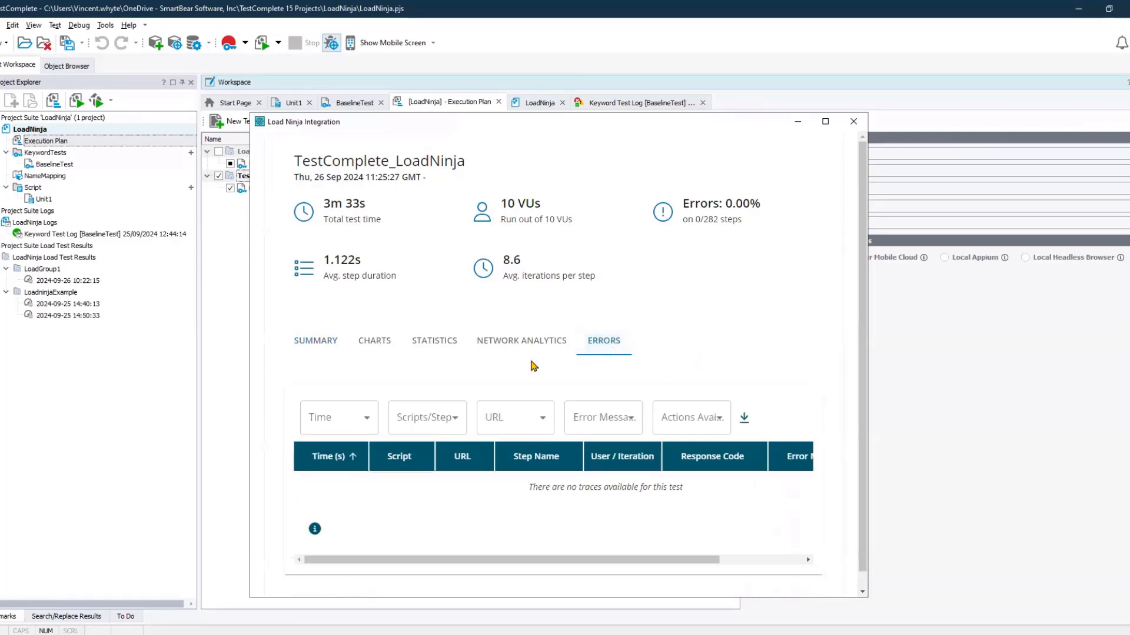
pyautogui.click(498, 346)
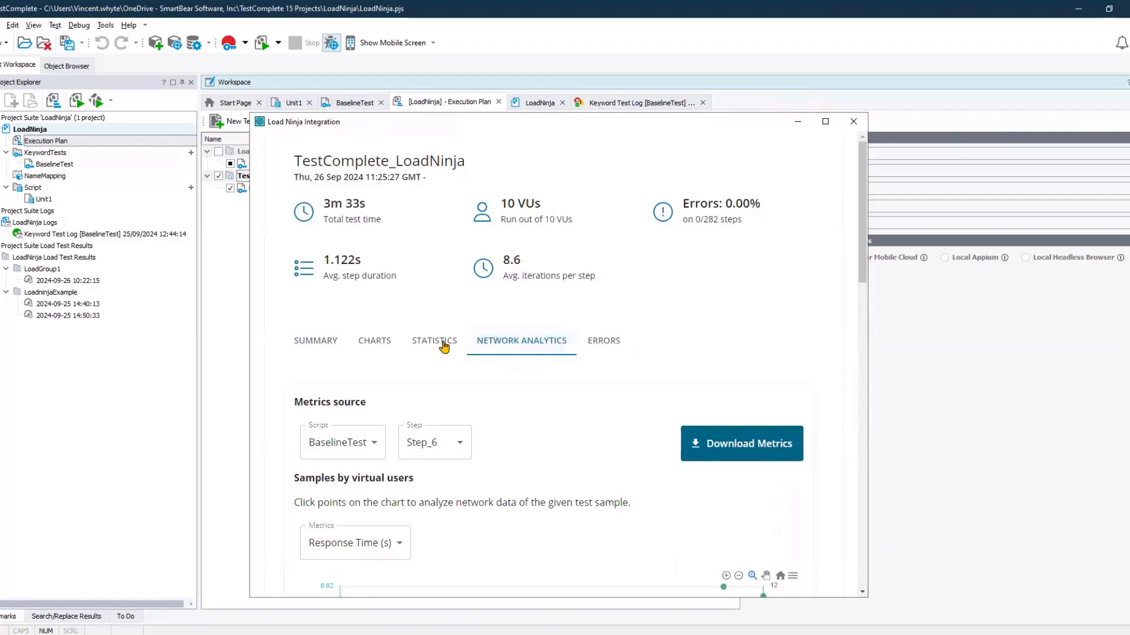
pyautogui.click(443, 347)
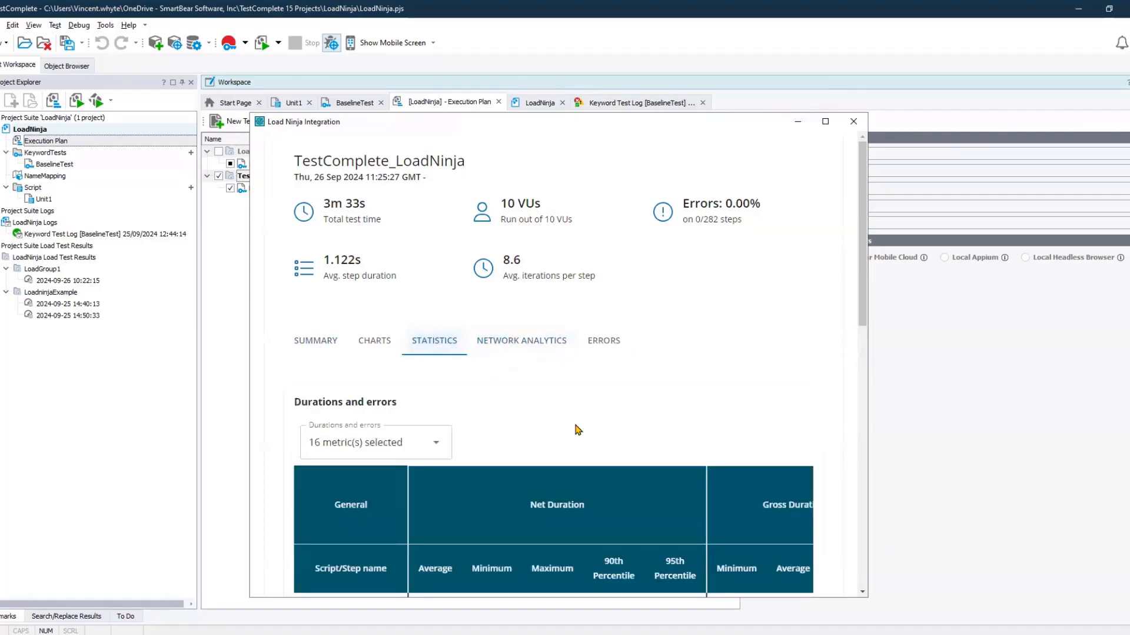
pyautogui.scroll(-5, 578, 430)
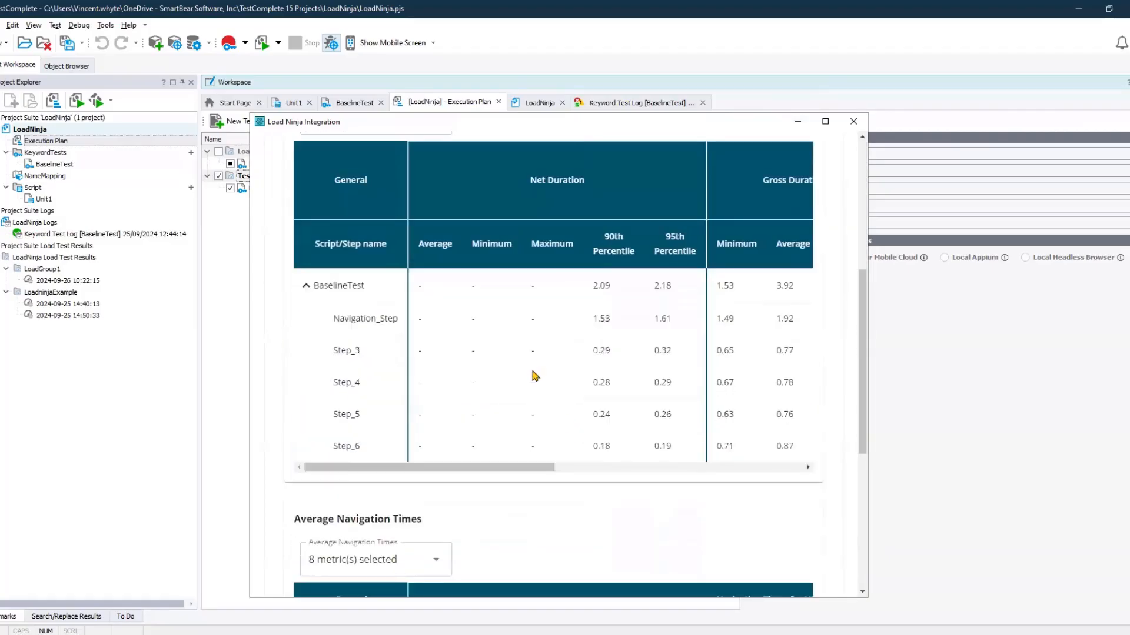
pyautogui.scroll(5, 437, 298)
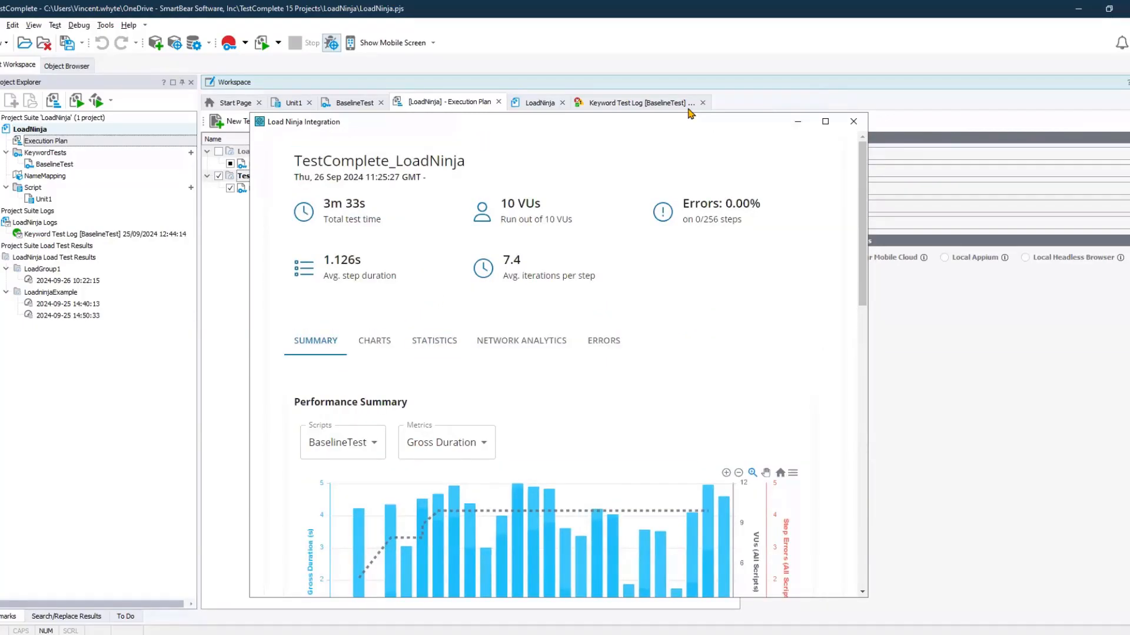
# - Revisit the running test's errors, network analytics and statistics, and examine its charts down to Navigation Timings
pyautogui.click(614, 339)
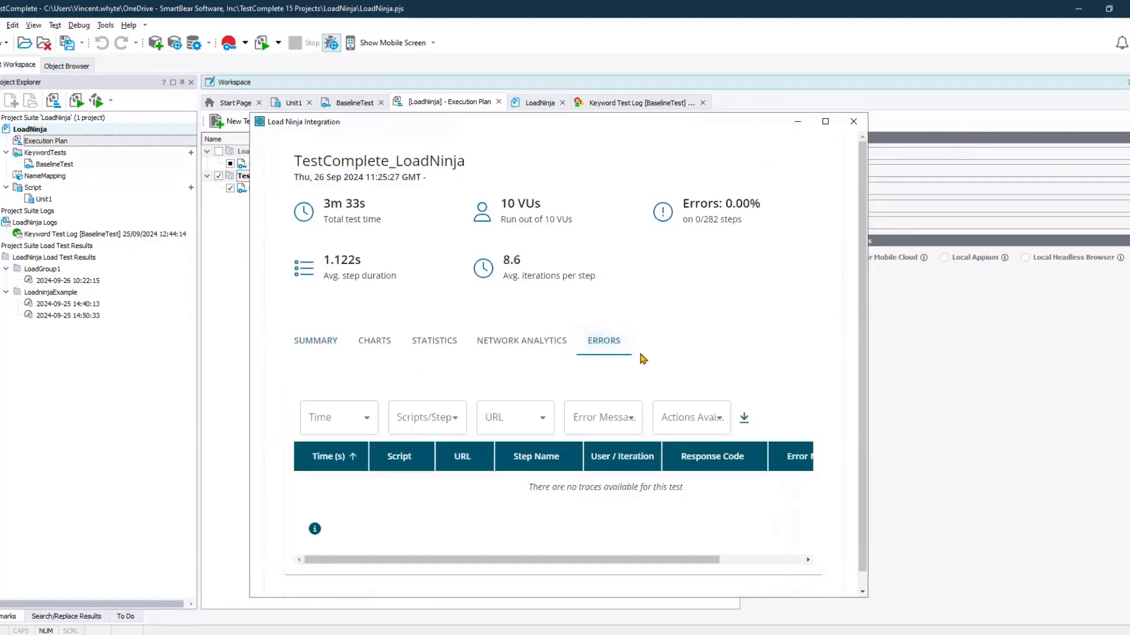
pyautogui.click(494, 343)
pyautogui.click(439, 344)
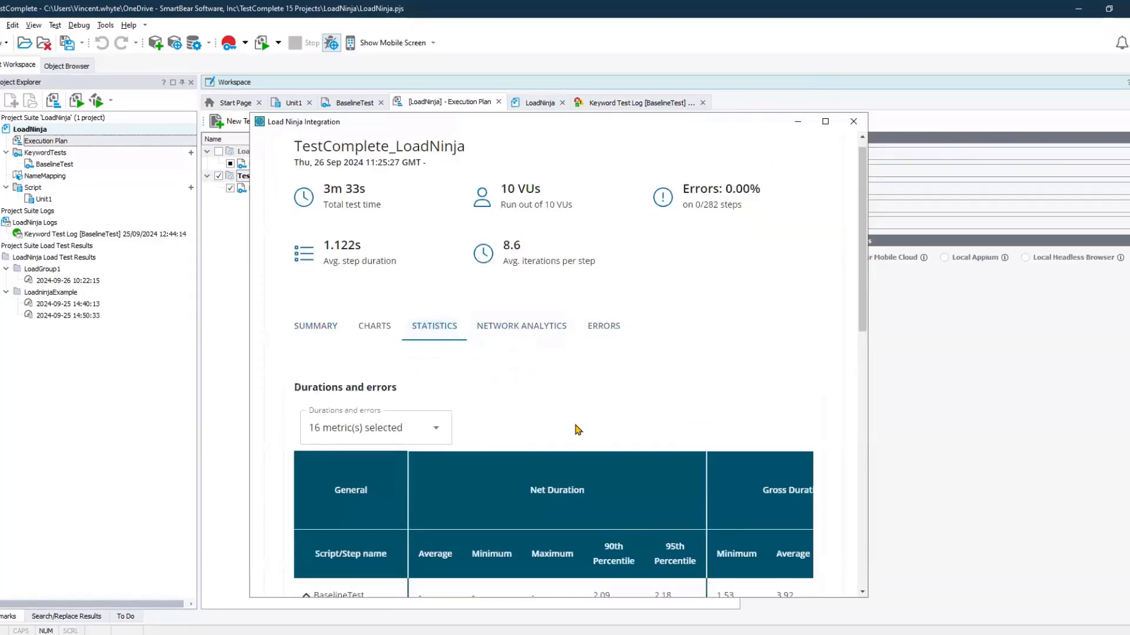
pyautogui.click(382, 340)
pyautogui.scroll(-10, 575, 376)
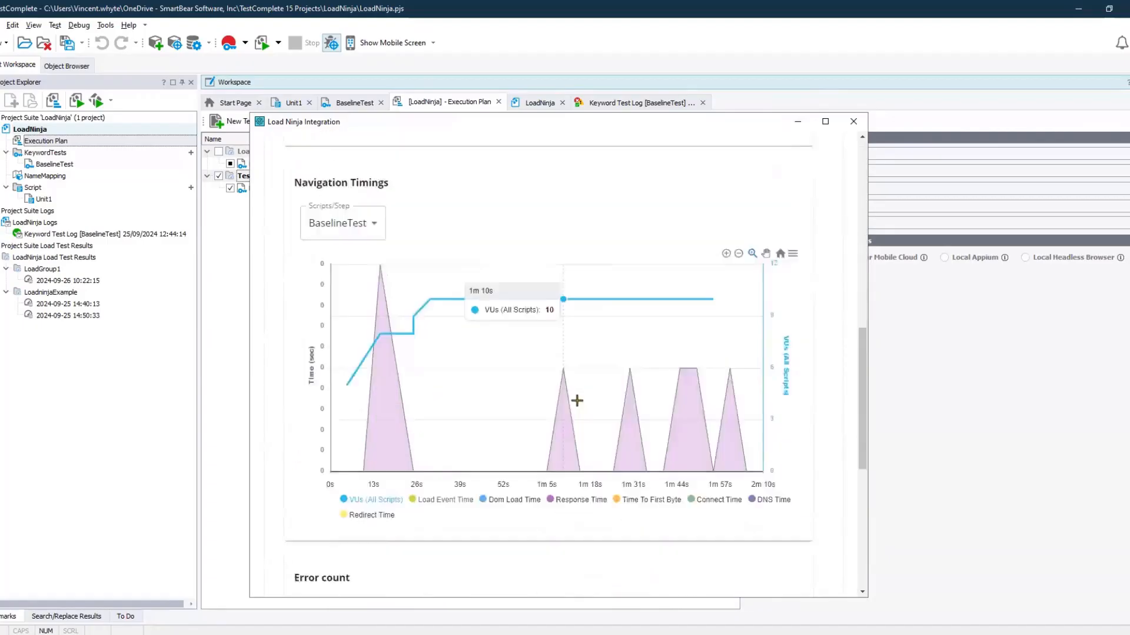
pyautogui.scroll(10, 581, 401)
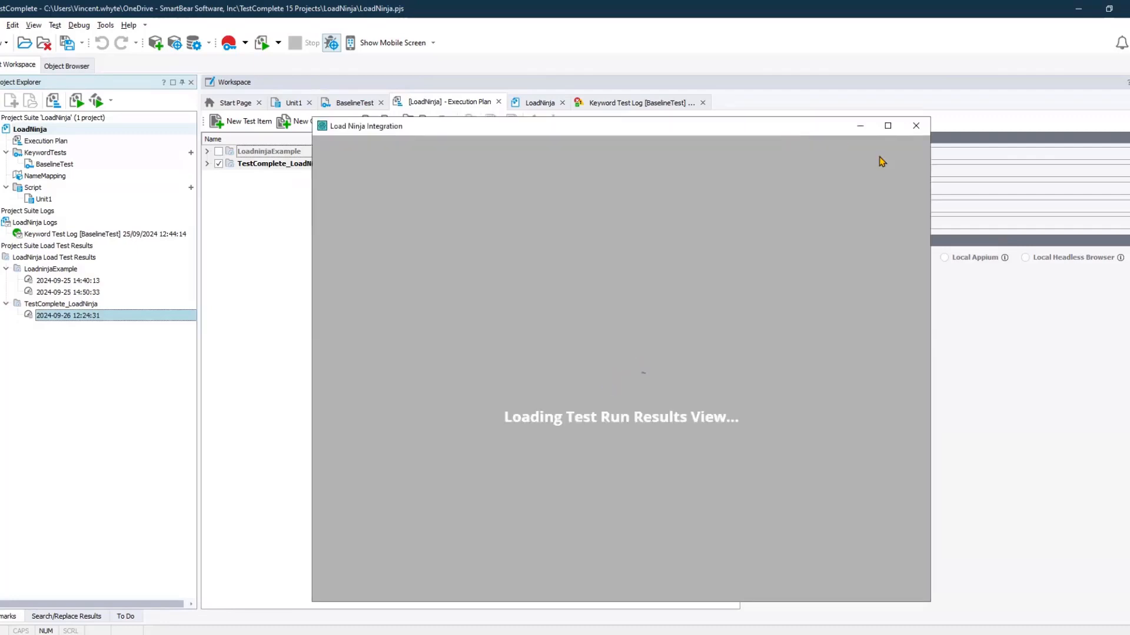
pyautogui.moveTo(634, 128); pyautogui.dragTo(592, 117)
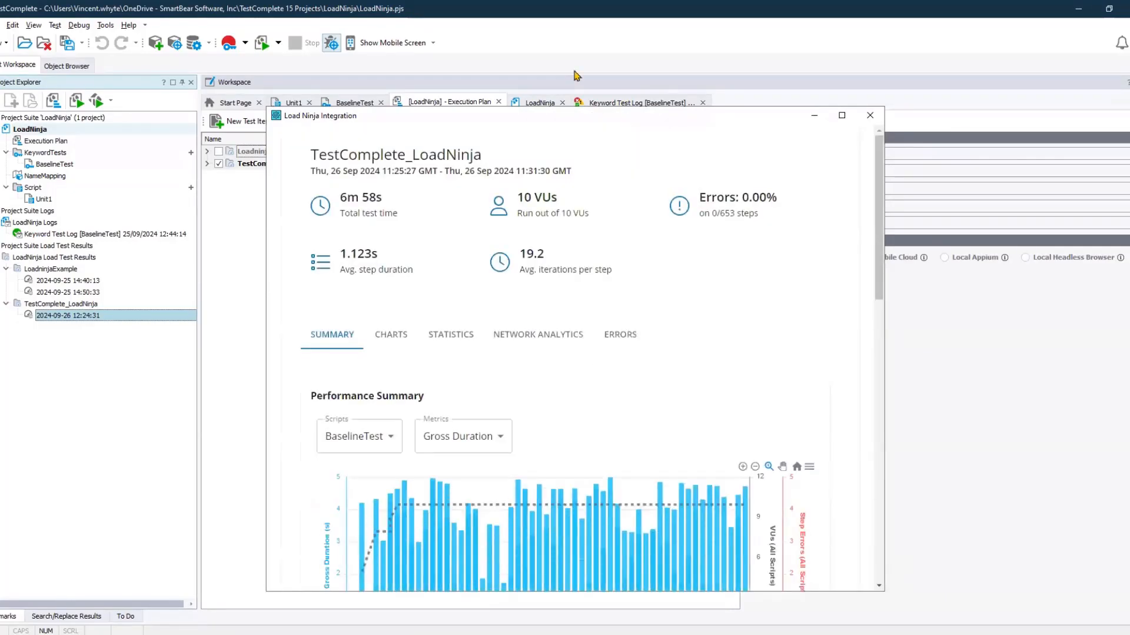
pyautogui.click(393, 335)
pyautogui.scroll(-3, 580, 481)
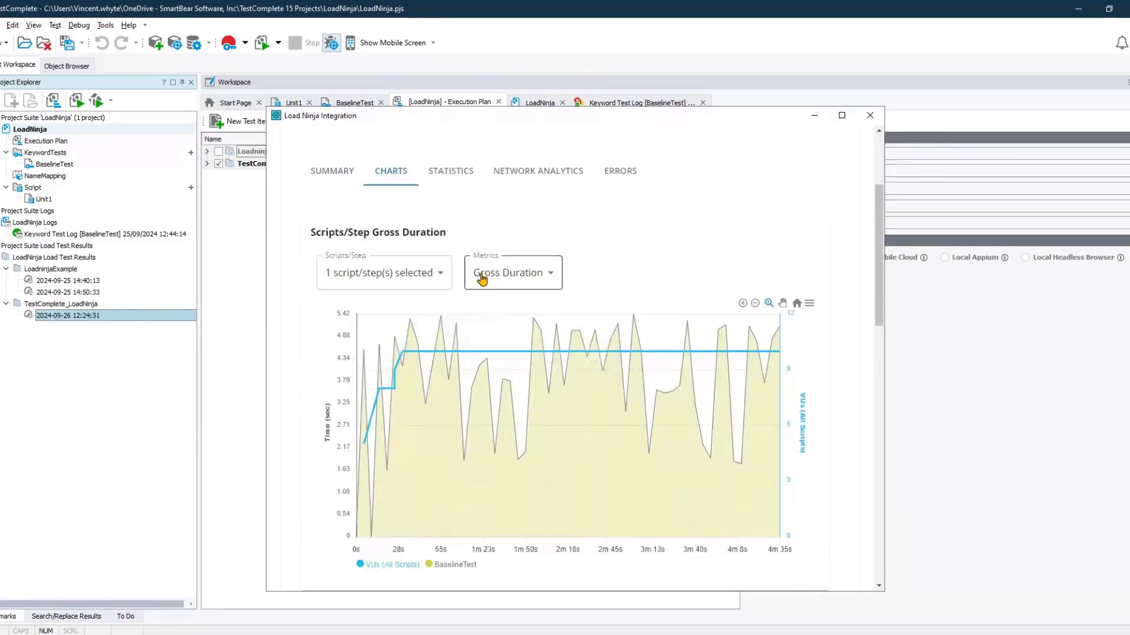
pyautogui.scroll(1, 484, 278)
pyautogui.scroll(2, 484, 279)
# - Examine the durations and errors and the average navigation times in the completed run's statistics
pyautogui.click(473, 337)
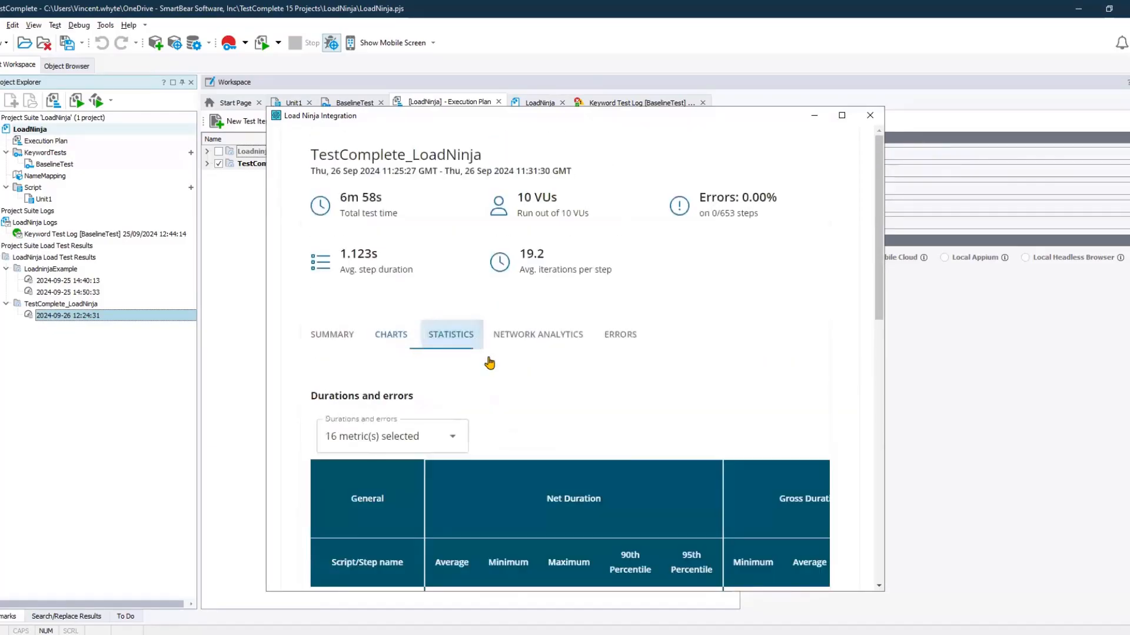
pyautogui.scroll(-3, 626, 480)
pyautogui.scroll(-8, 624, 481)
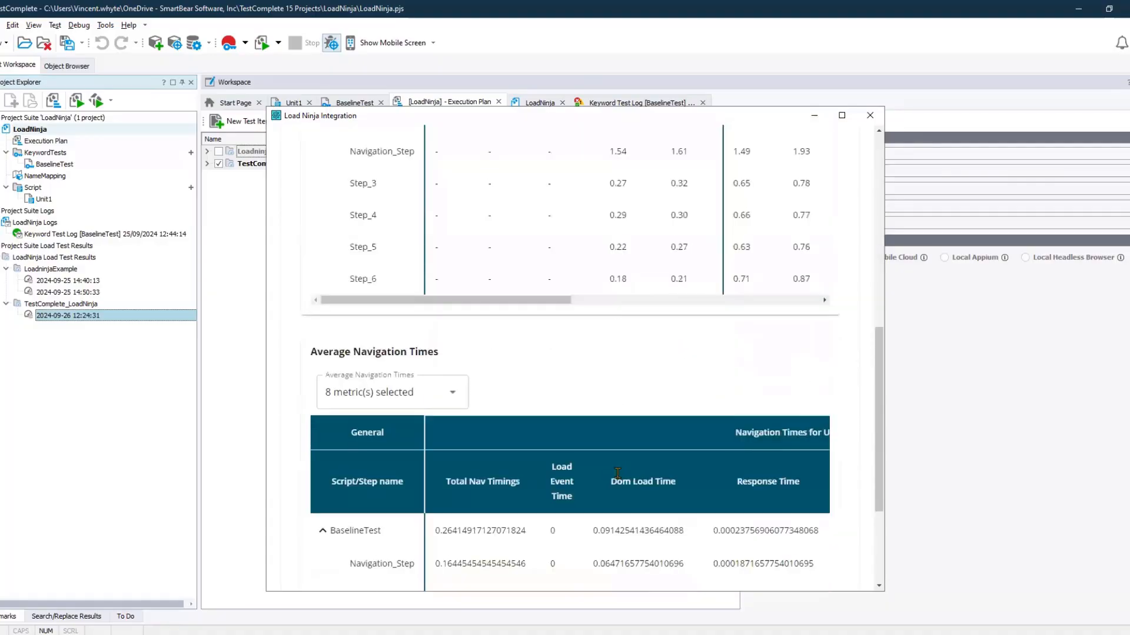
pyautogui.scroll(5, 593, 443)
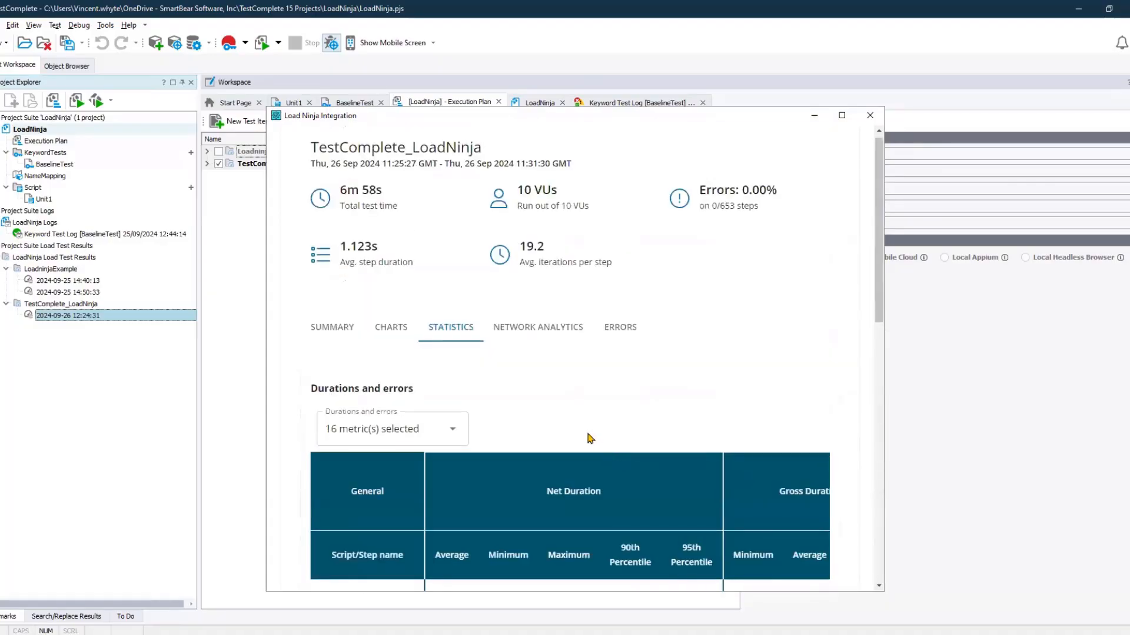
# - Select virtual user 2's iteration 9 sample on the network analytics Response Time chart and examine its details and waterfall chart
pyautogui.click(548, 333)
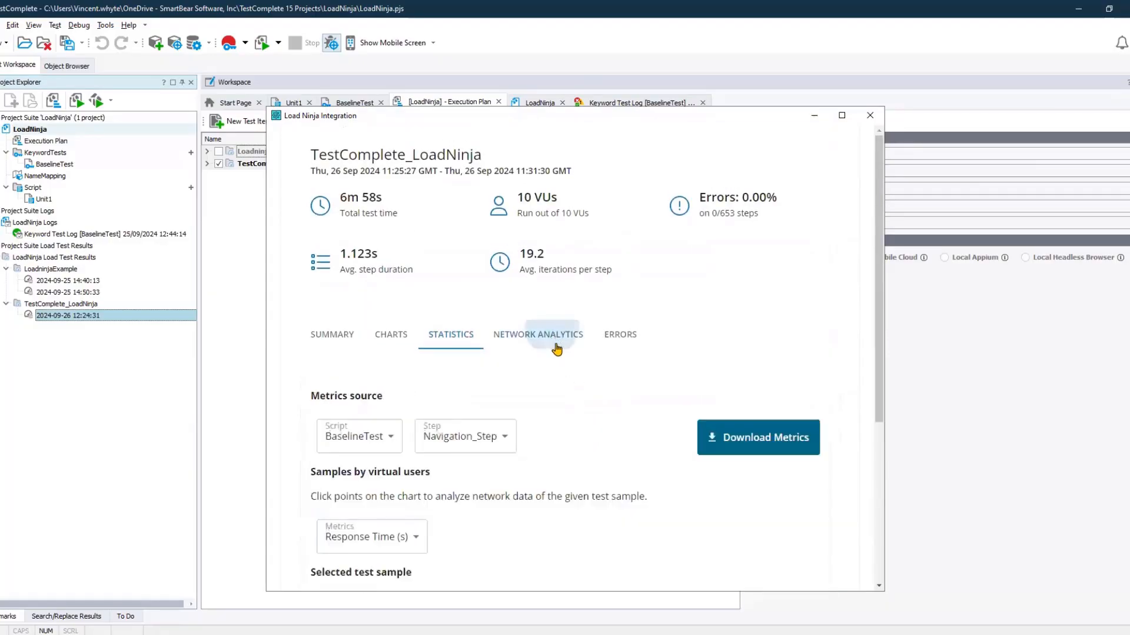
pyautogui.scroll(-1, 585, 456)
pyautogui.scroll(-5, 586, 456)
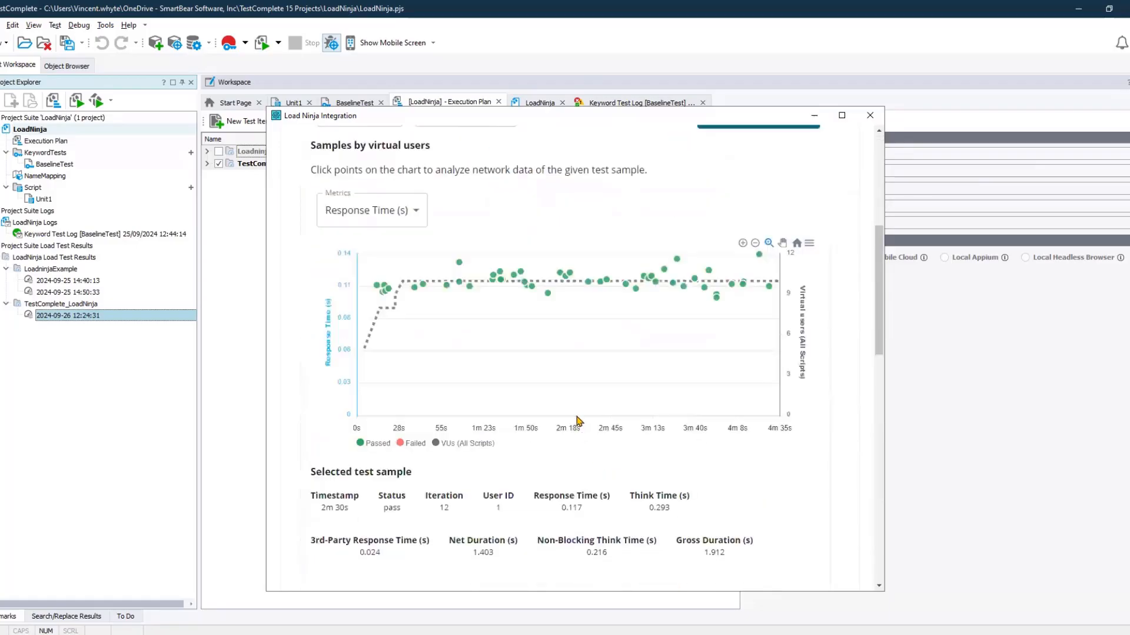
pyautogui.click(532, 287)
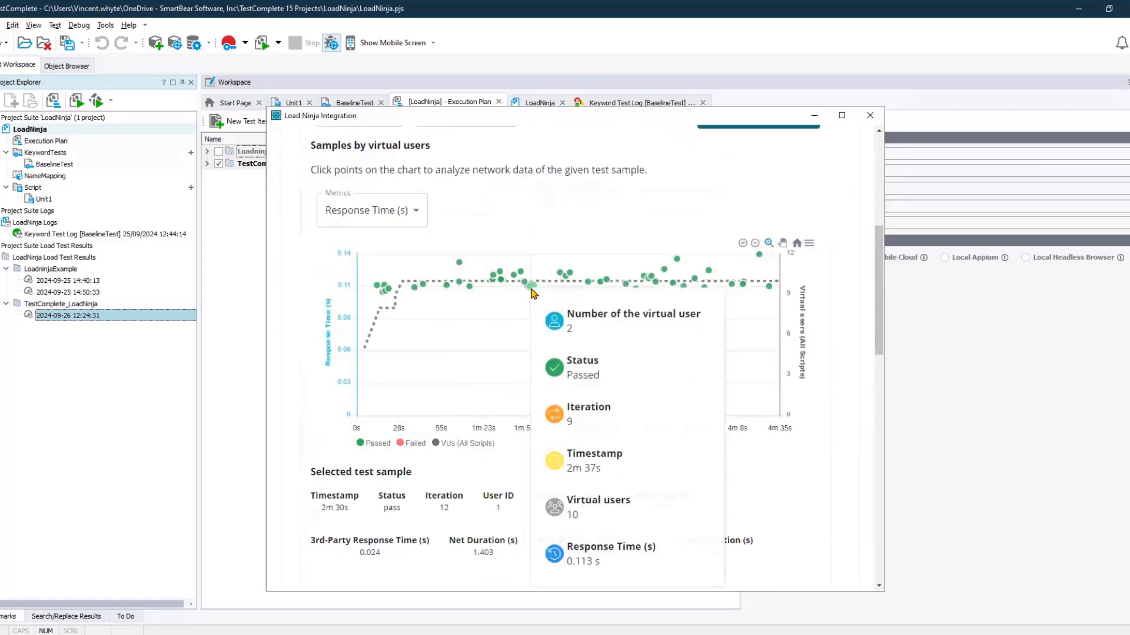
pyautogui.scroll(-5, 493, 354)
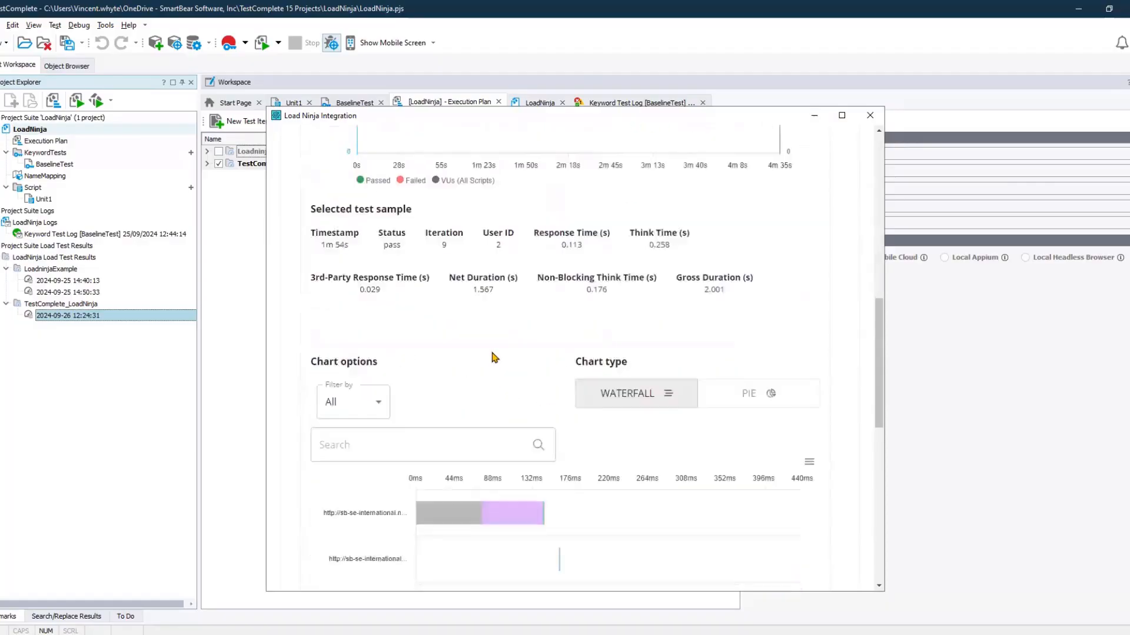
pyautogui.scroll(-5, 493, 354)
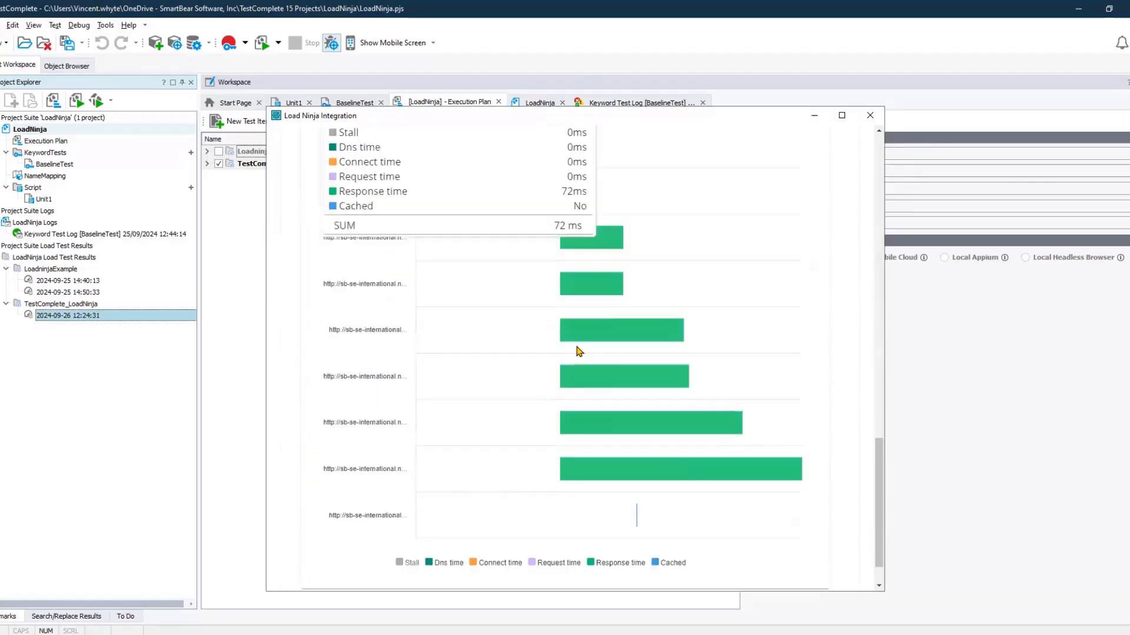
pyautogui.scroll(8, 608, 373)
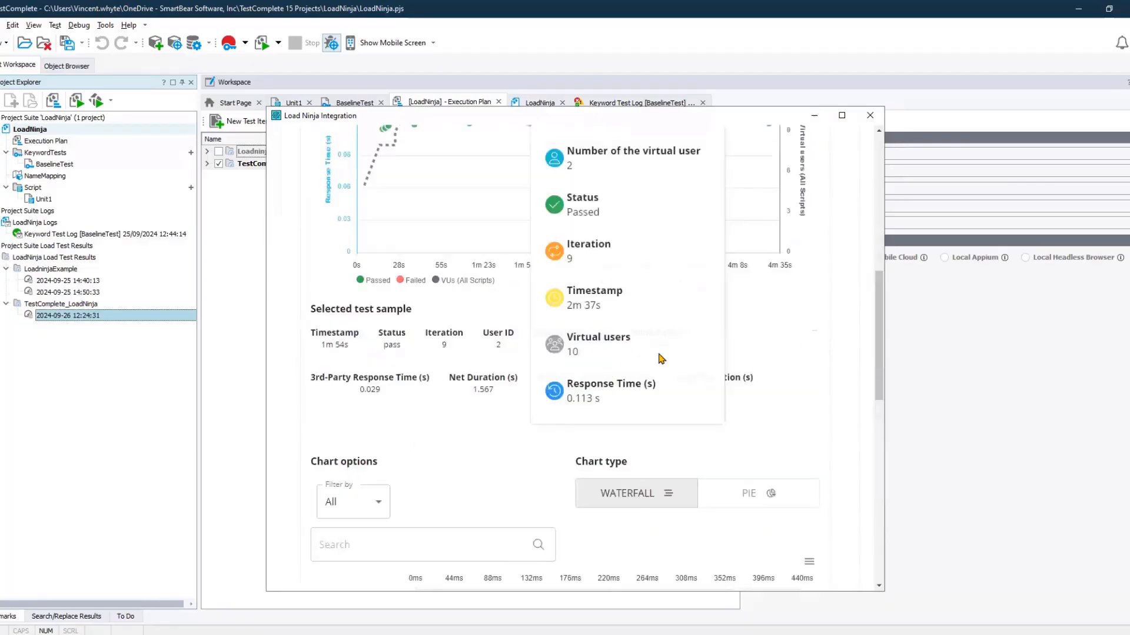
# - Check the completed run's error traces and close the load test results window
pyautogui.scroll(10, 778, 351)
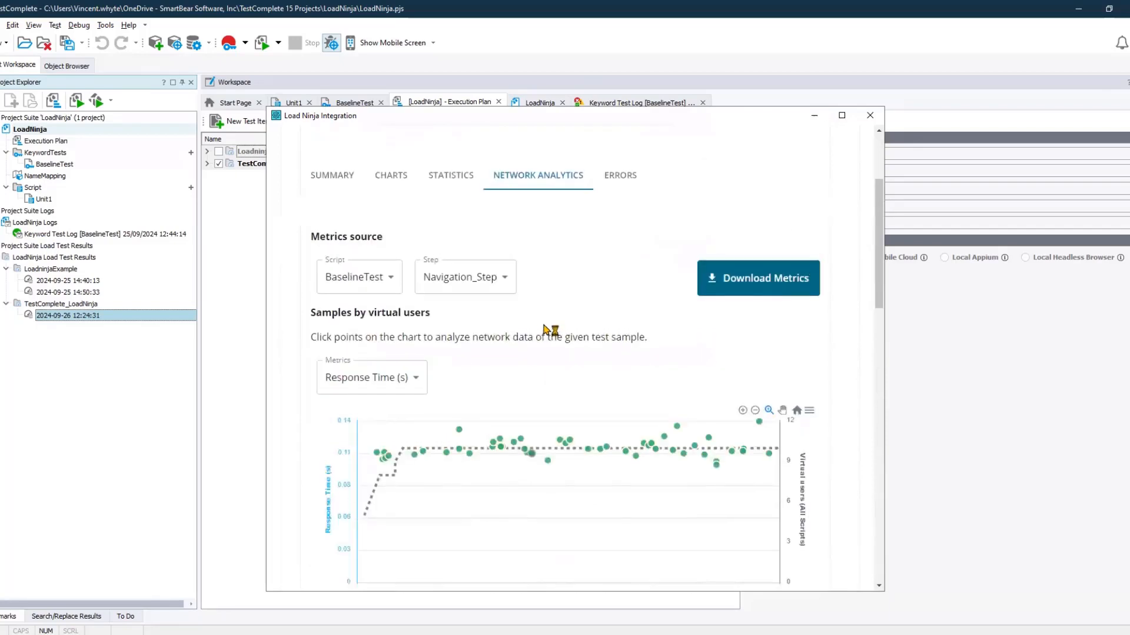
pyautogui.click(617, 335)
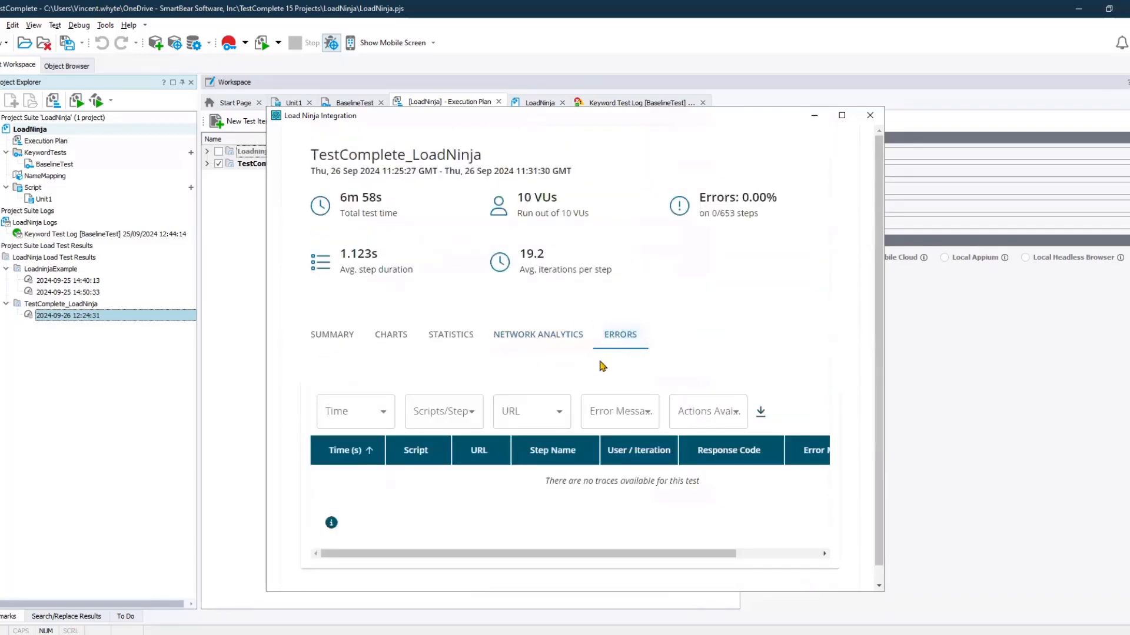
pyautogui.click(869, 116)
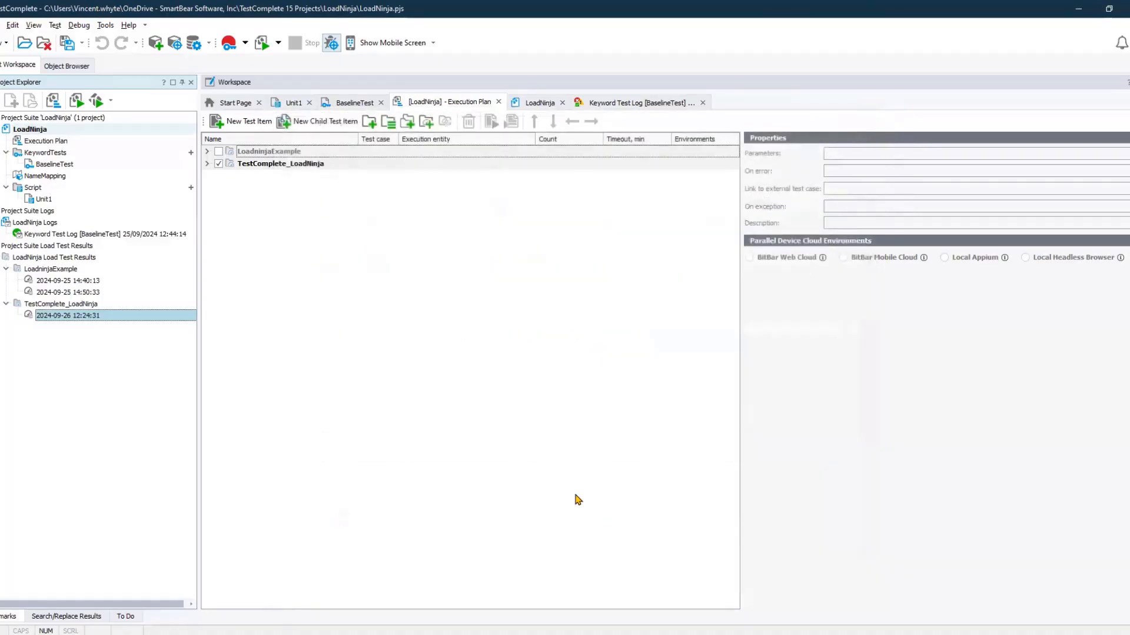